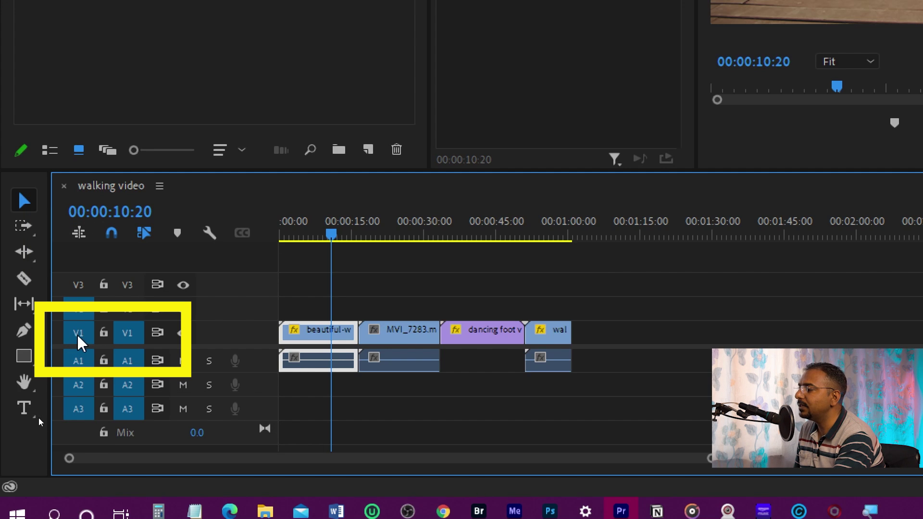
Turn off source patching and track targeting for video track V1 in the walking video sequence
{"action": "left_click", "coordinate": [78, 337]}
{"action": "left_click", "coordinate": [128, 336]}
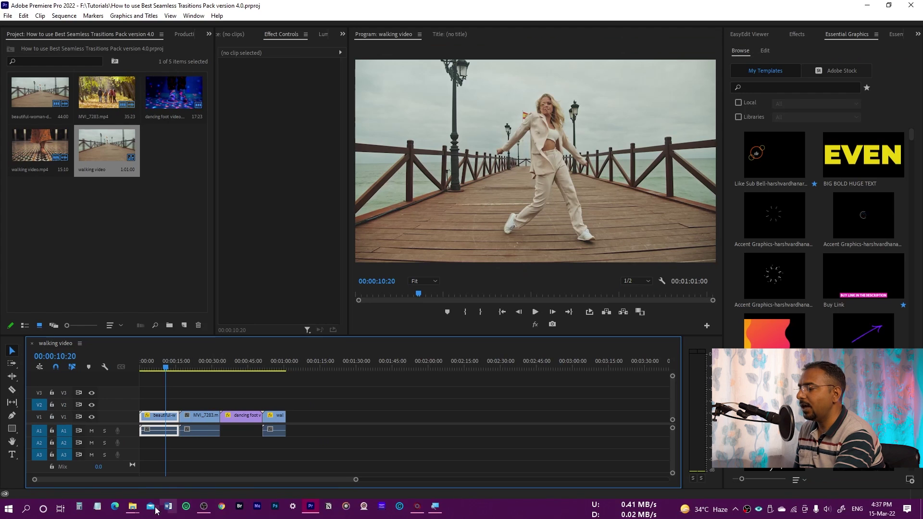
Switch to File Explorer and open BST-Pack-All in One-V.4.prproj from the BST-Pack-All in One-V.4 folder in Premiere Pro
{"action": "mouse_move", "coordinate": [139, 512]}
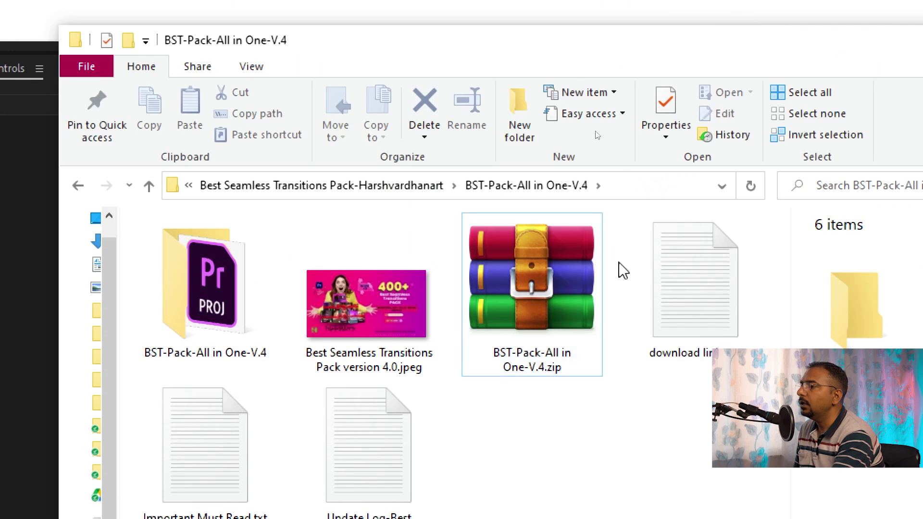
{"action": "left_click", "coordinate": [562, 324]}
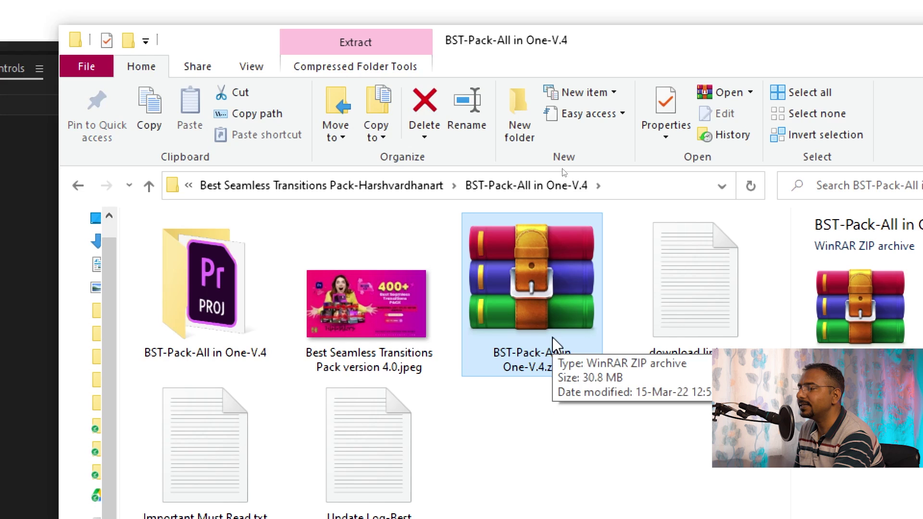
{"action": "double_click", "coordinate": [212, 312]}
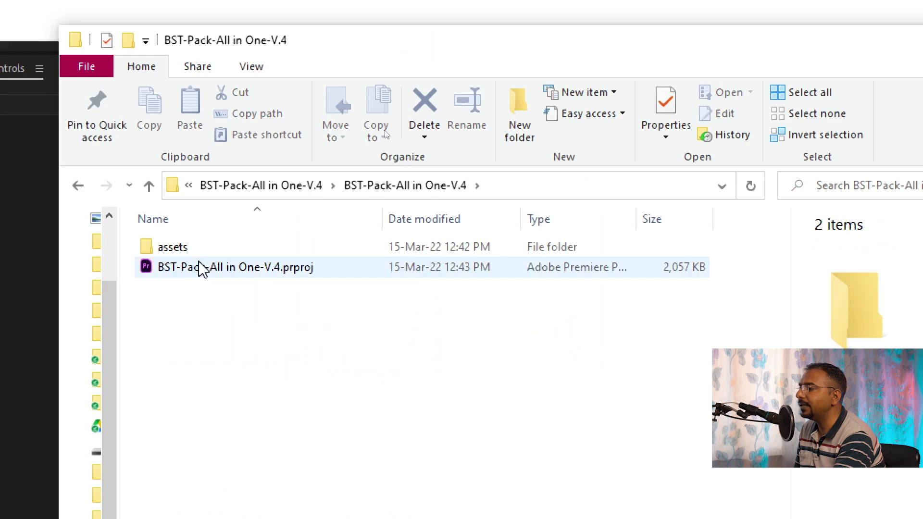
{"action": "left_click", "coordinate": [206, 270]}
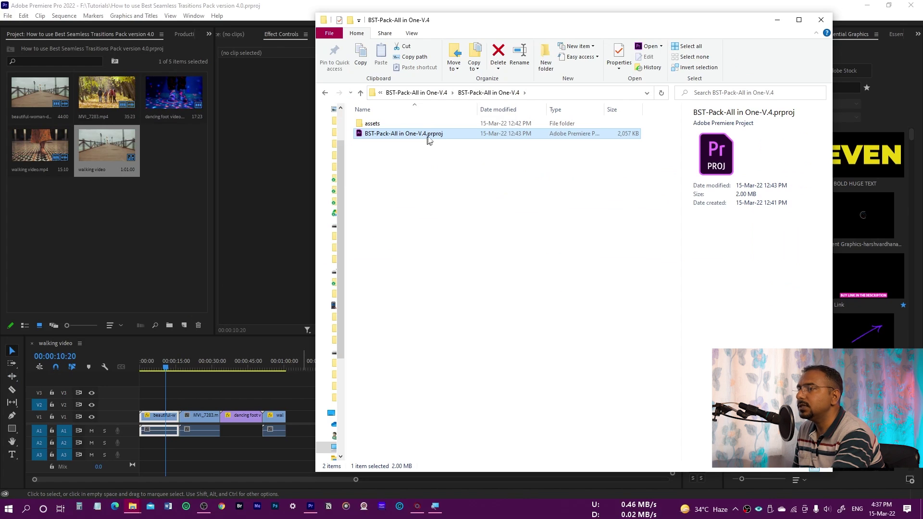
{"action": "double_click", "coordinate": [431, 135]}
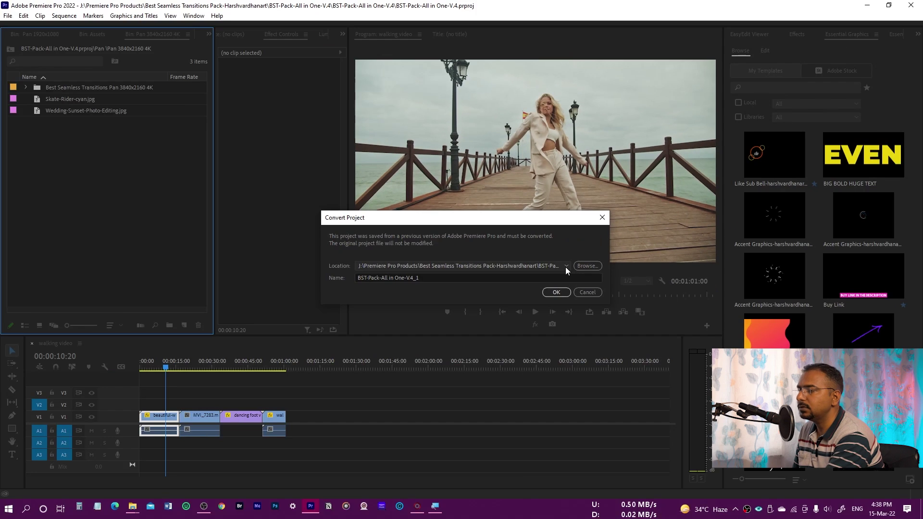
Convert the pack project and save it in F:\Tutorials as BST-Pack-All in One-V.4_1sadf
{"action": "left_click", "coordinate": [565, 266]}
{"action": "left_click", "coordinate": [439, 284]}
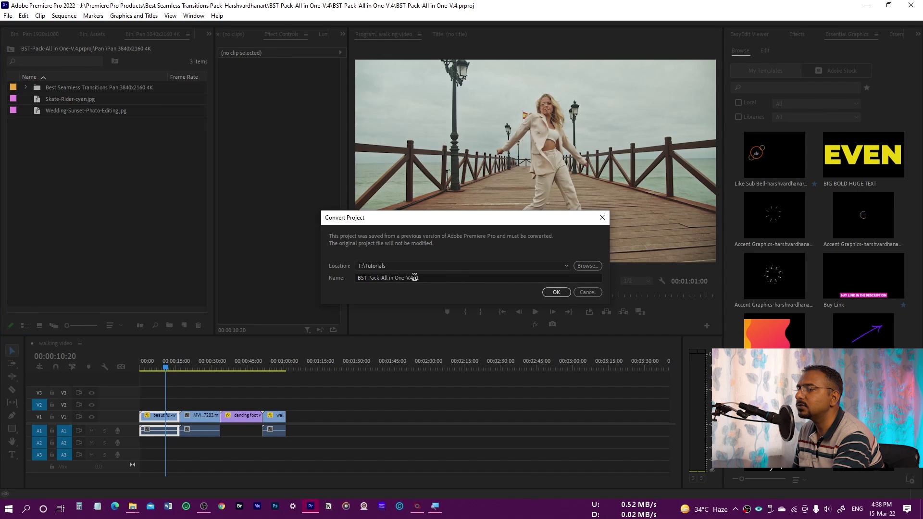
{"action": "left_click", "coordinate": [556, 293]}
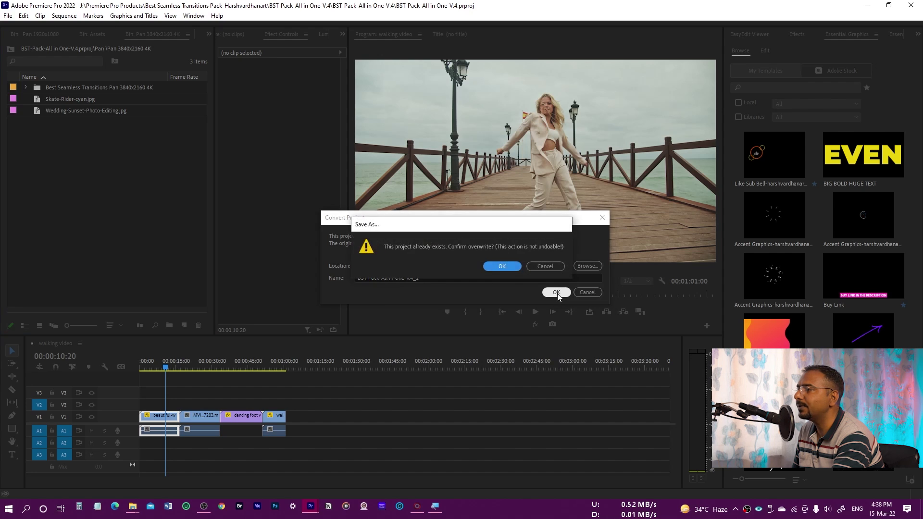
{"action": "left_click", "coordinate": [505, 266]}
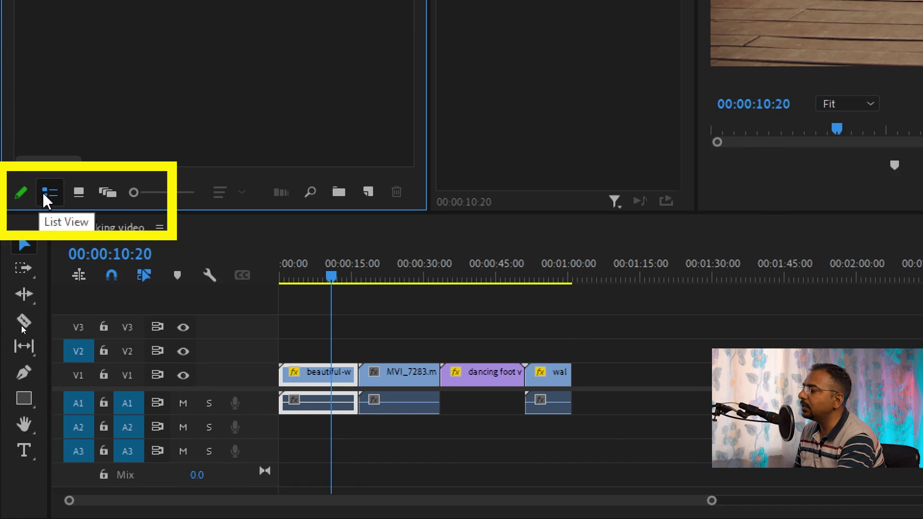
Compare the icon and list views of the pack's bins and check the don't touch bin in the list
{"action": "left_click", "coordinate": [79, 192]}
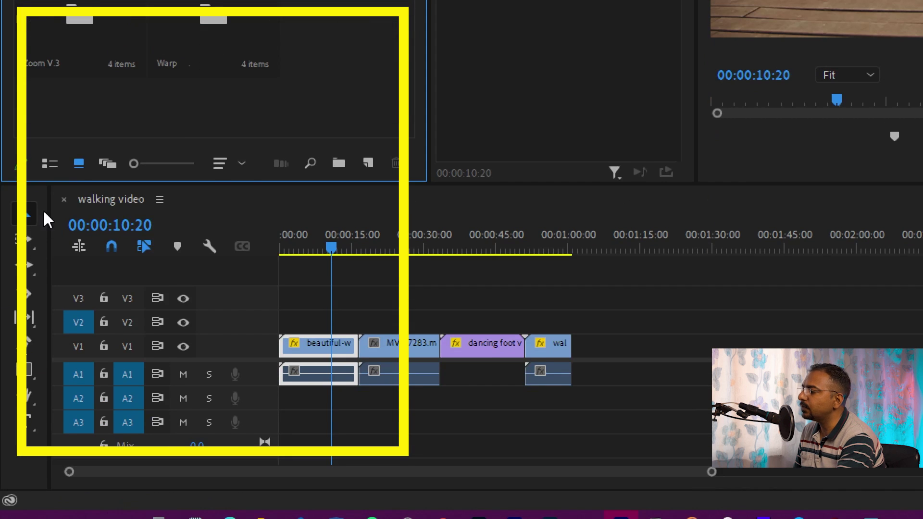
{"action": "left_click", "coordinate": [50, 162]}
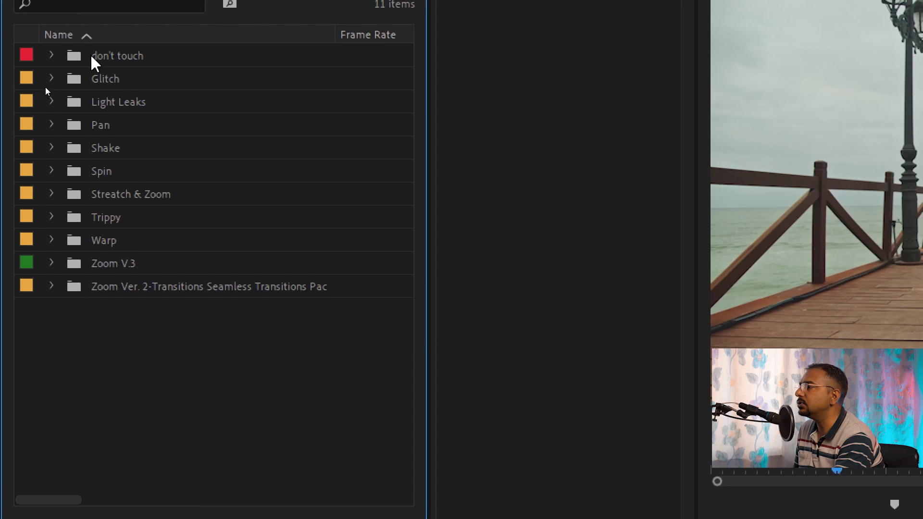
{"action": "left_click", "coordinate": [80, 58]}
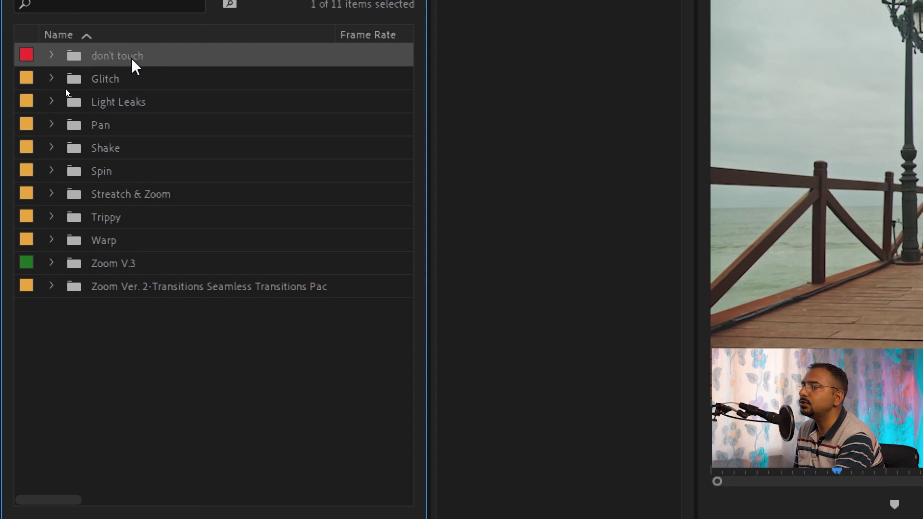
{"action": "left_click", "coordinate": [51, 55]}
{"action": "left_click", "coordinate": [52, 55]}
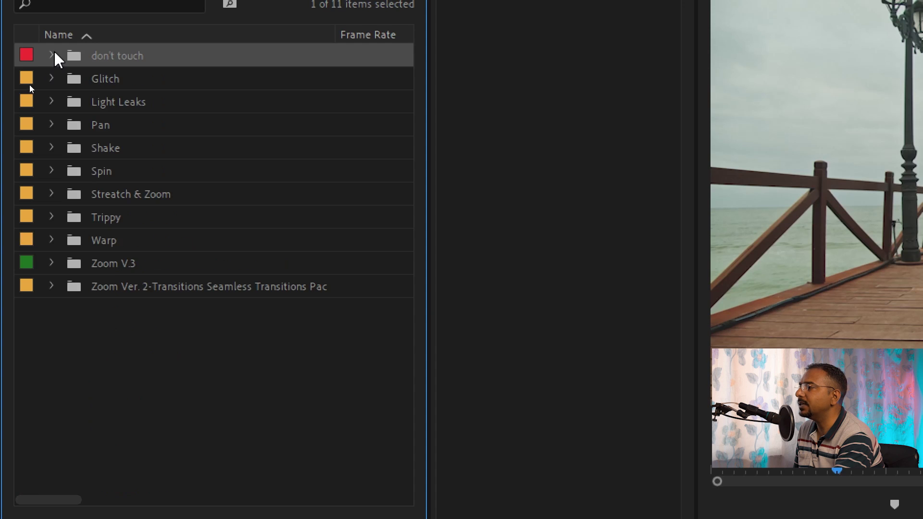
Open the Zoom V.3 bin and show its resolution folders as a list
{"action": "left_click", "coordinate": [80, 265]}
{"action": "double_click", "coordinate": [73, 264]}
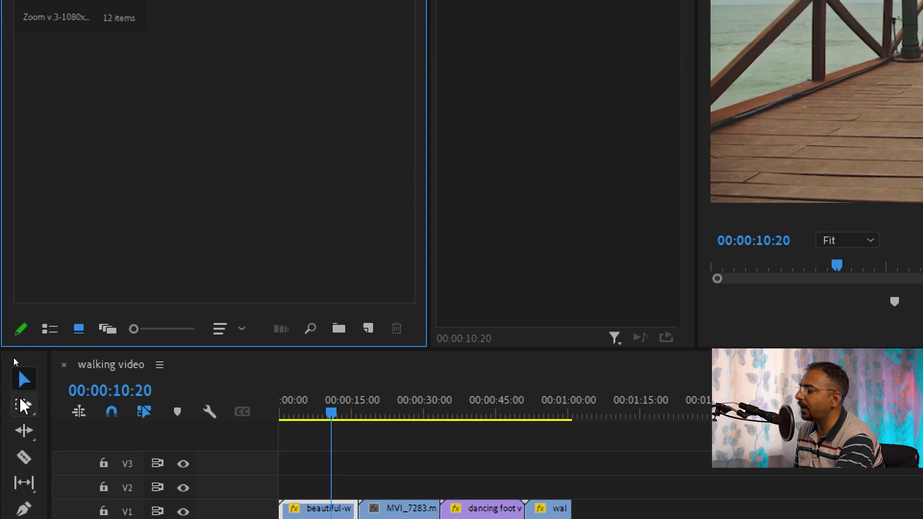
{"action": "left_click", "coordinate": [50, 329]}
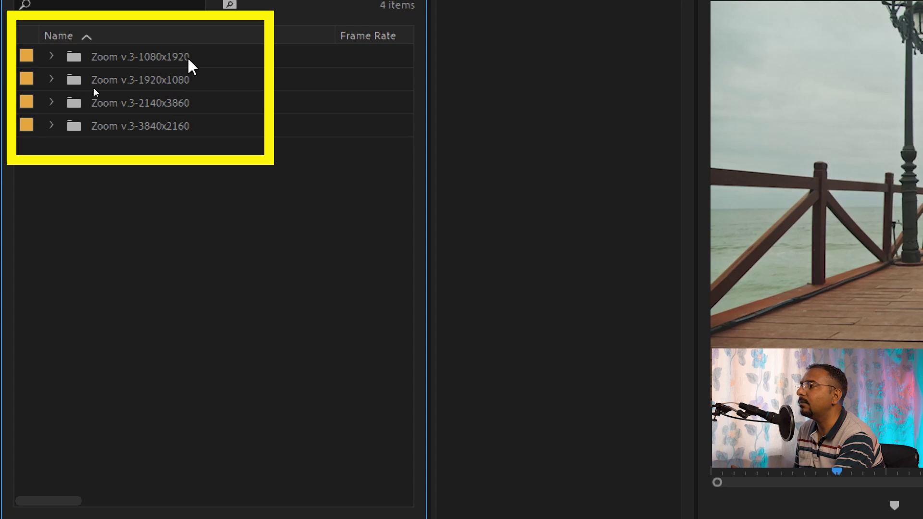
{"action": "left_click", "coordinate": [150, 107]}
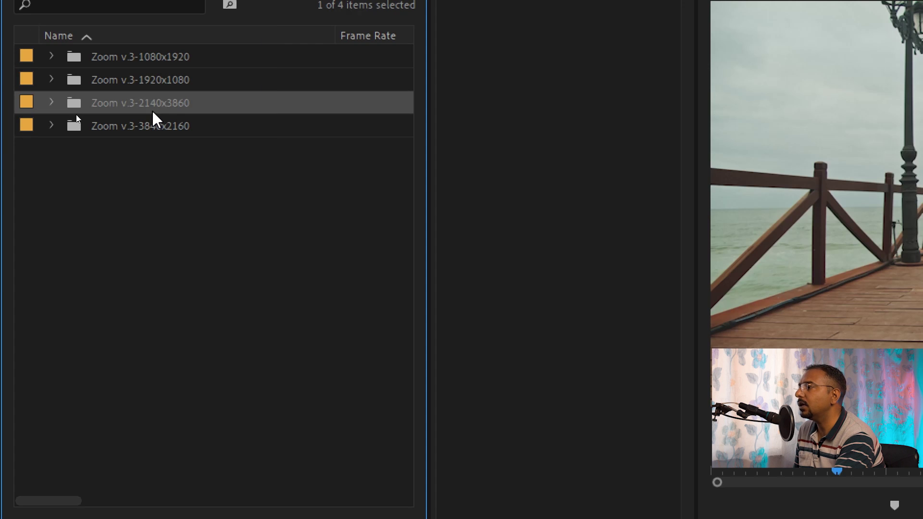
{"action": "left_click", "coordinate": [144, 128]}
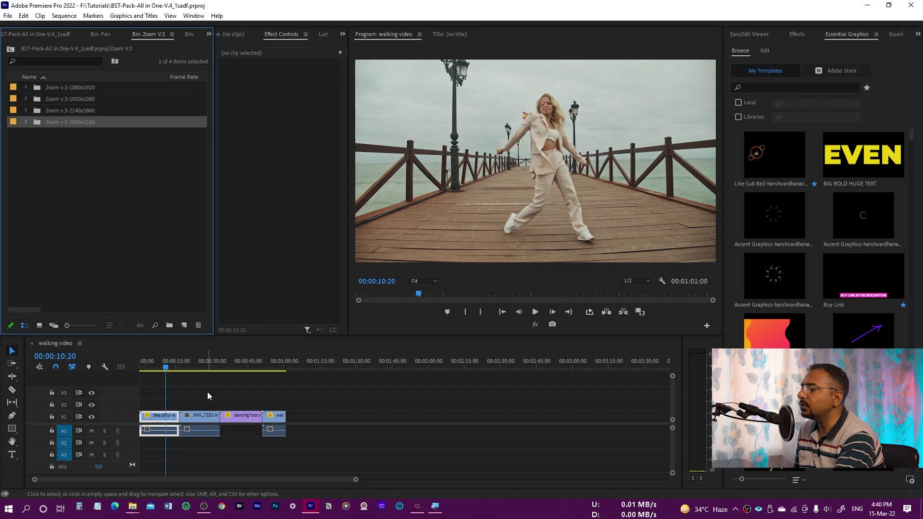
Open the Zoom v.3-1920x1080 bin and enlarge the thumbnails of its transitions
{"action": "left_click", "coordinate": [182, 408]}
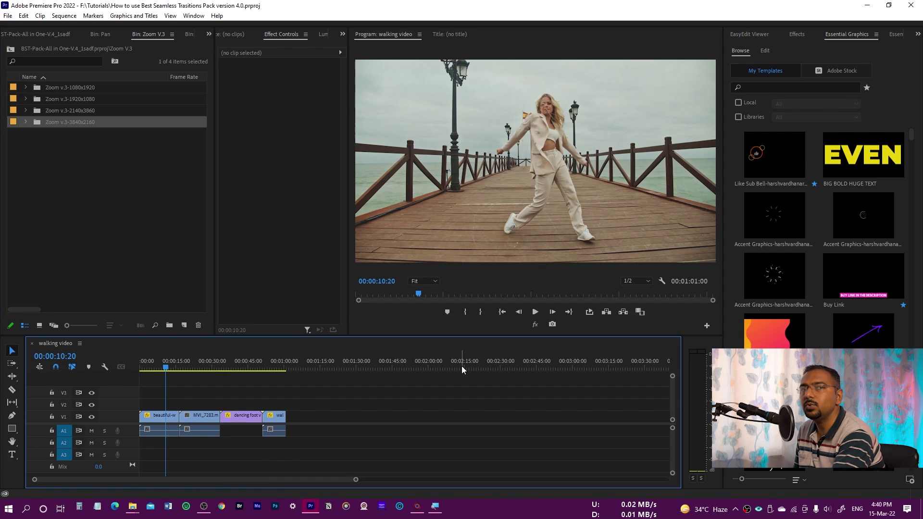
{"action": "left_click", "coordinate": [42, 101]}
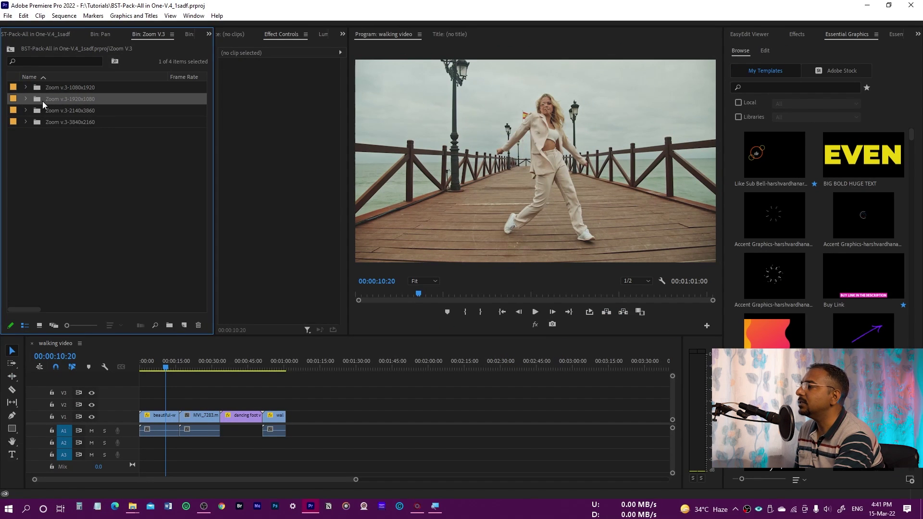
{"action": "double_click", "coordinate": [42, 101]}
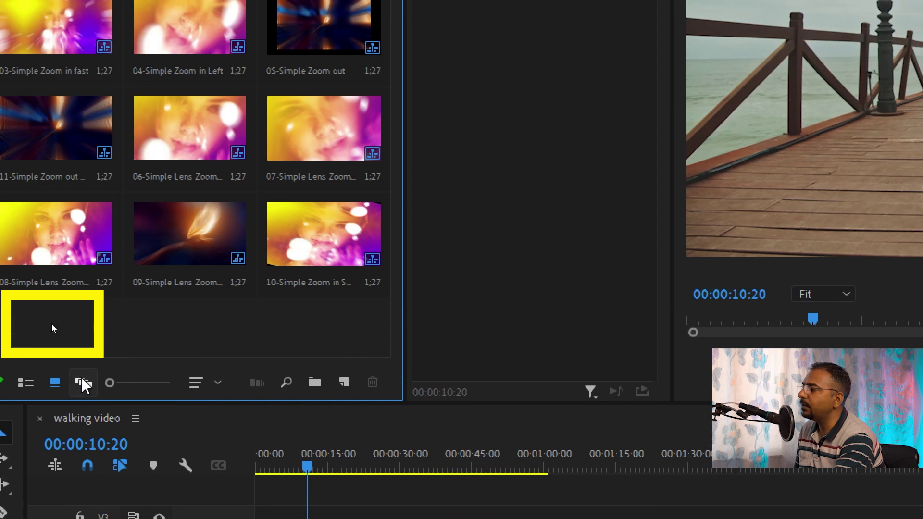
{"action": "left_click_drag", "start_coordinate": [110, 383], "coordinate": [128, 383]}
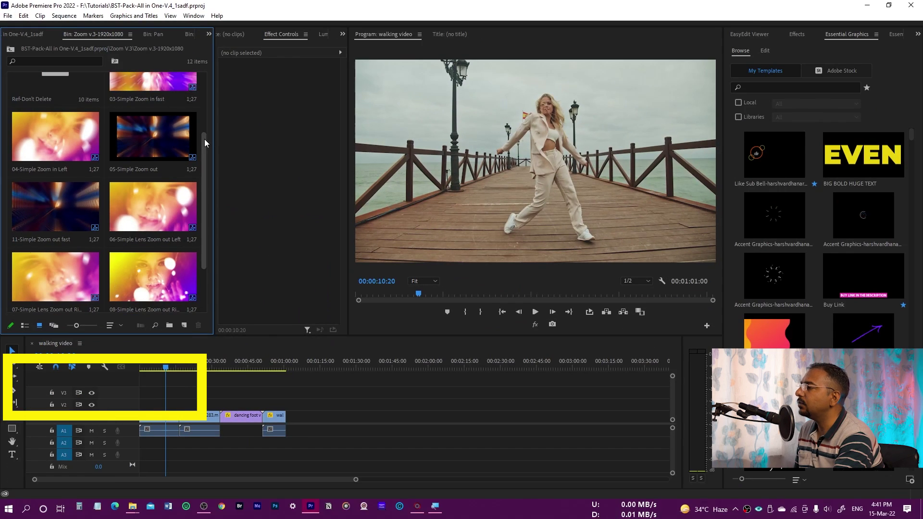
{"action": "left_click_drag", "start_coordinate": [205, 142], "coordinate": [208, 66]}
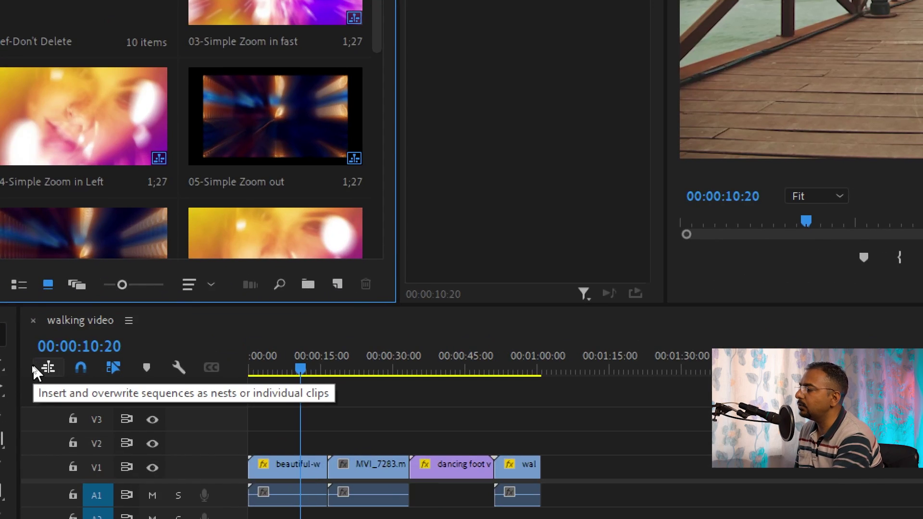
Set sequences to insert as individual clips instead of nests, and target only V2 and V3 among the video tracks
{"action": "left_click", "coordinate": [47, 368]}
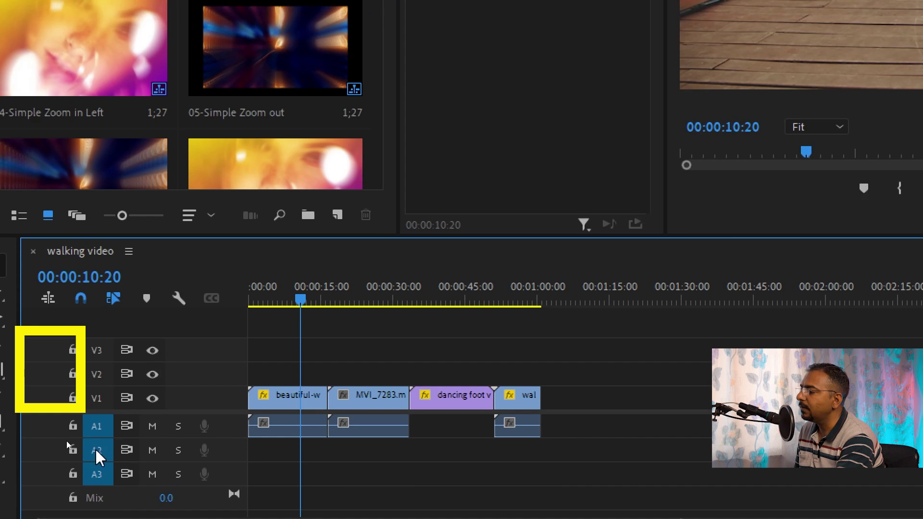
{"action": "left_click", "coordinate": [100, 375]}
{"action": "left_click", "coordinate": [97, 348]}
{"action": "left_click", "coordinate": [97, 397]}
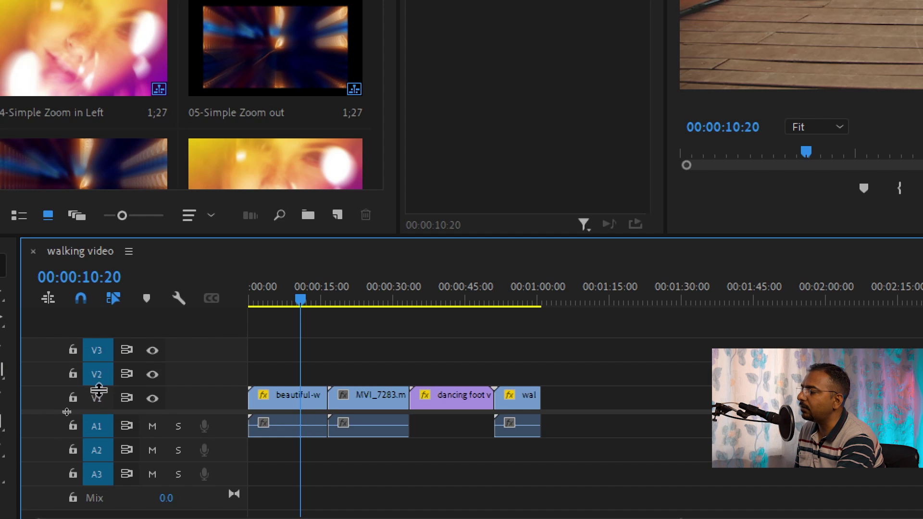
{"action": "left_click", "coordinate": [99, 399]}
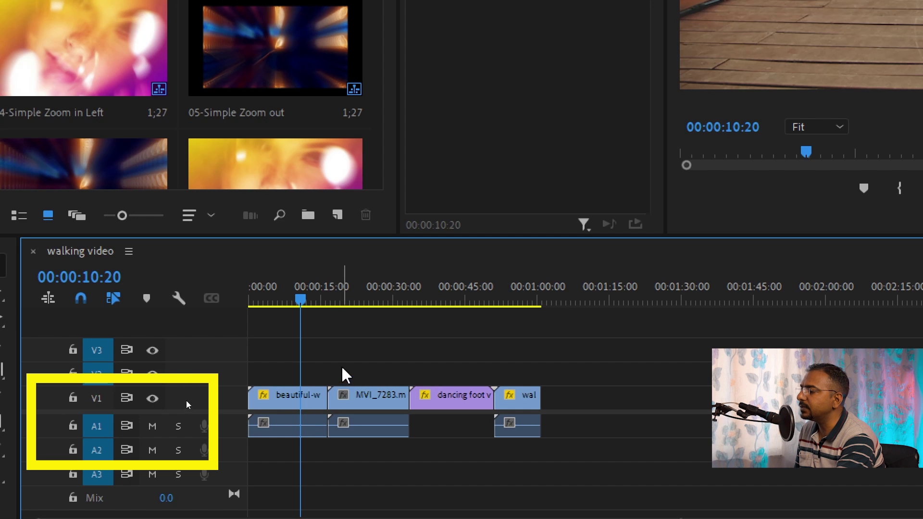
Move the playhead to the cut between the pier dancing clip and MVI_7283.mp4 at 00:00:16:15
{"action": "left_click", "coordinate": [308, 301]}
{"action": "left_click_drag", "start_coordinate": [306, 303], "coordinate": [327, 303]}
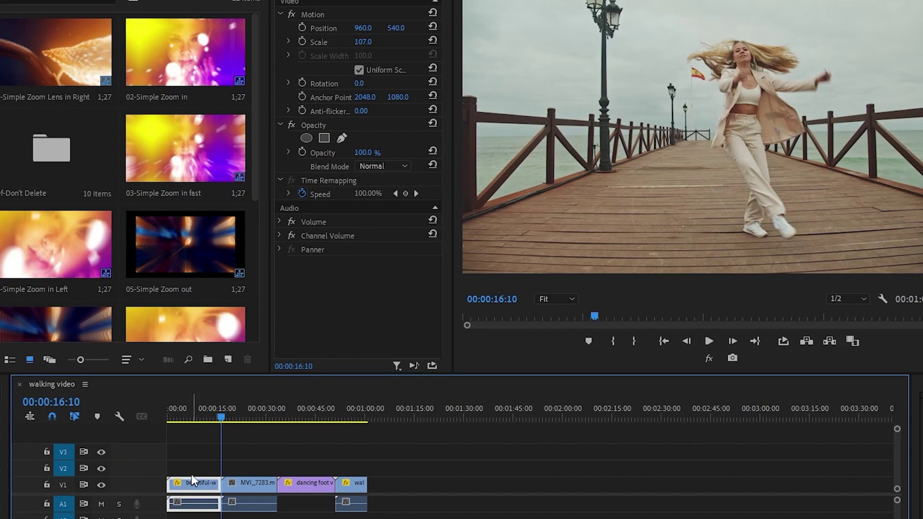
{"action": "left_click_drag", "start_coordinate": [220, 417], "coordinate": [226, 416]}
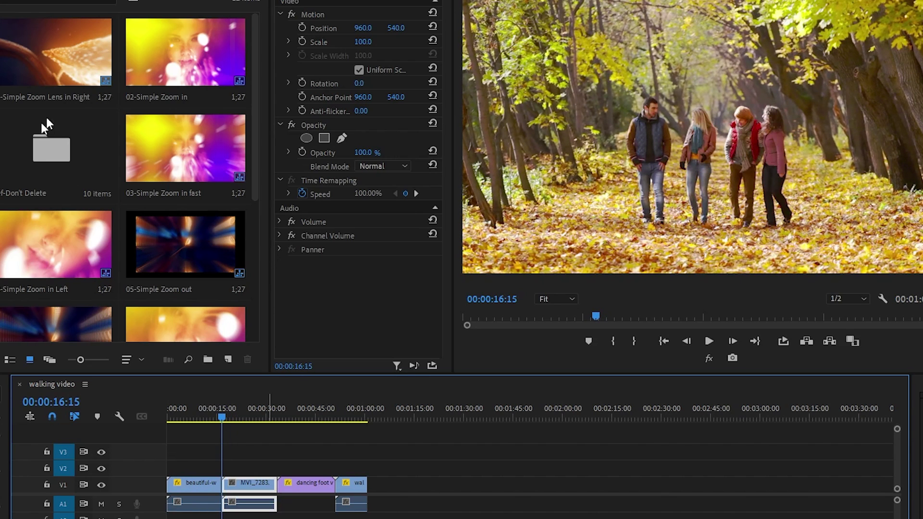
Add the 01-Simple Zoom Lens in Right transition to V2 and V3 and centre it over the cut at the playhead
{"action": "left_click", "coordinate": [50, 56]}
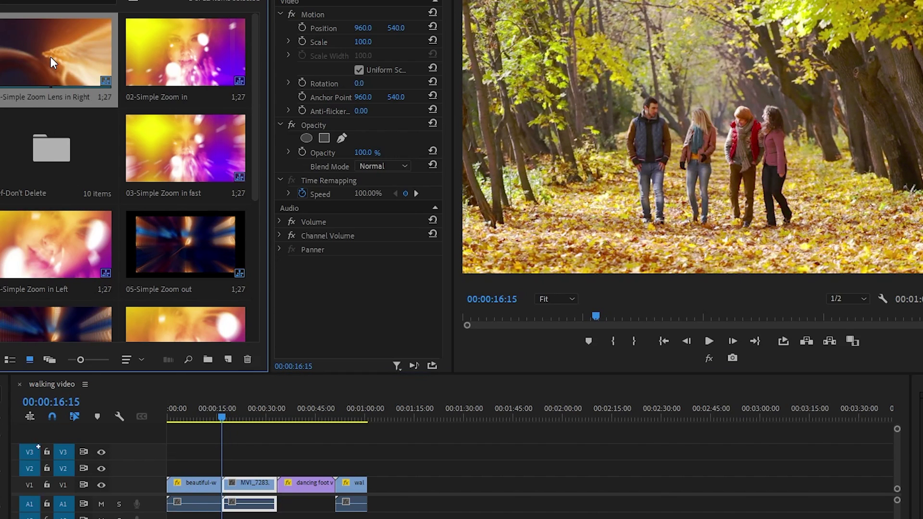
{"action": "left_click_drag", "start_coordinate": [167, 260], "coordinate": [232, 478]}
{"action": "key", "text": "equal"}
{"action": "key", "text": "equal"}
{"action": "key", "text": "equal"}
{"action": "key", "text": "equal"}
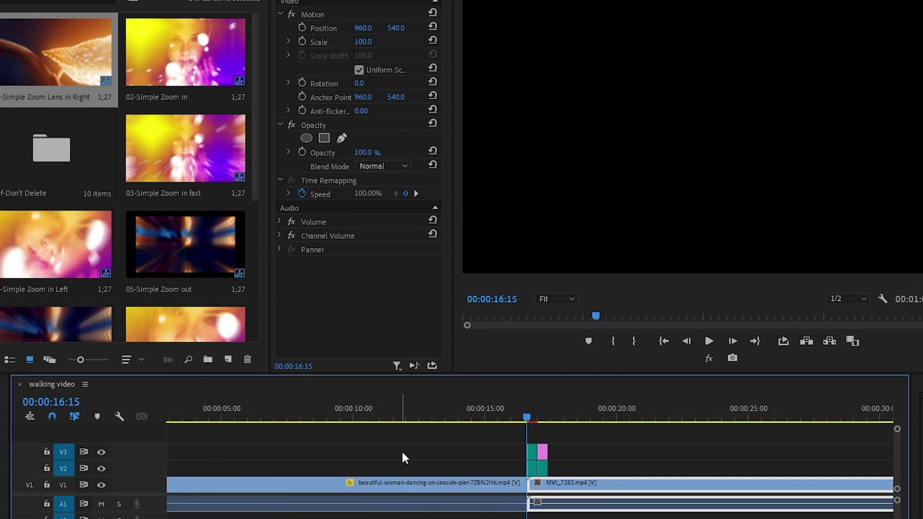
{"action": "key", "text": "equal"}
{"action": "key", "text": "equal"}
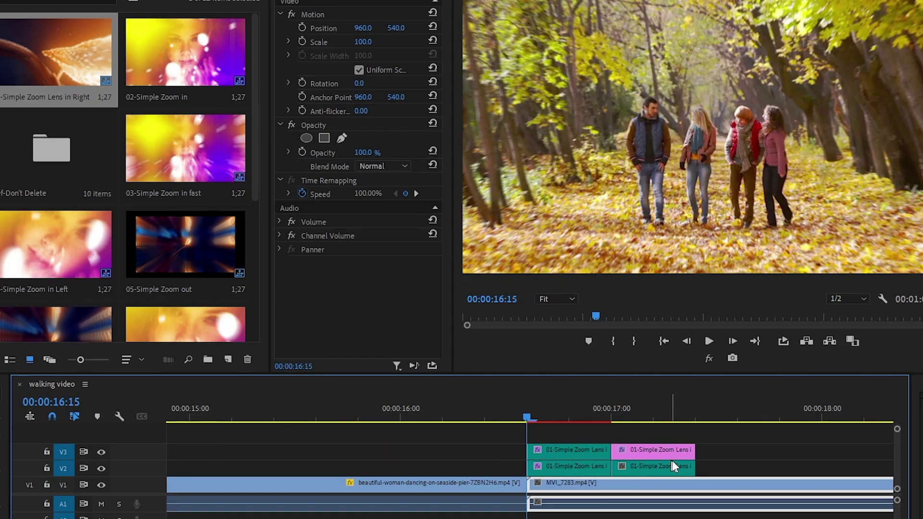
{"action": "left_click_drag", "start_coordinate": [578, 468], "coordinate": [502, 471]}
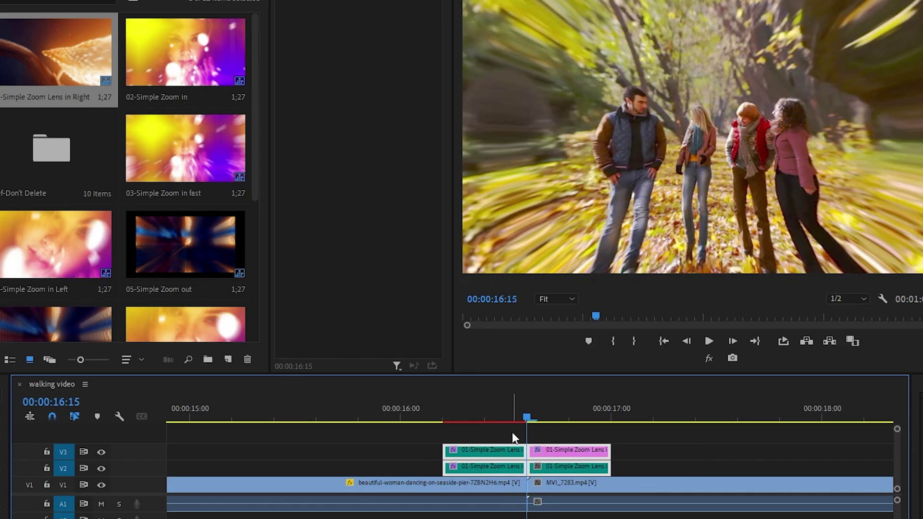
Play the sequence twice from just before the cut to preview the lens zoom transition
{"action": "left_click", "coordinate": [391, 416]}
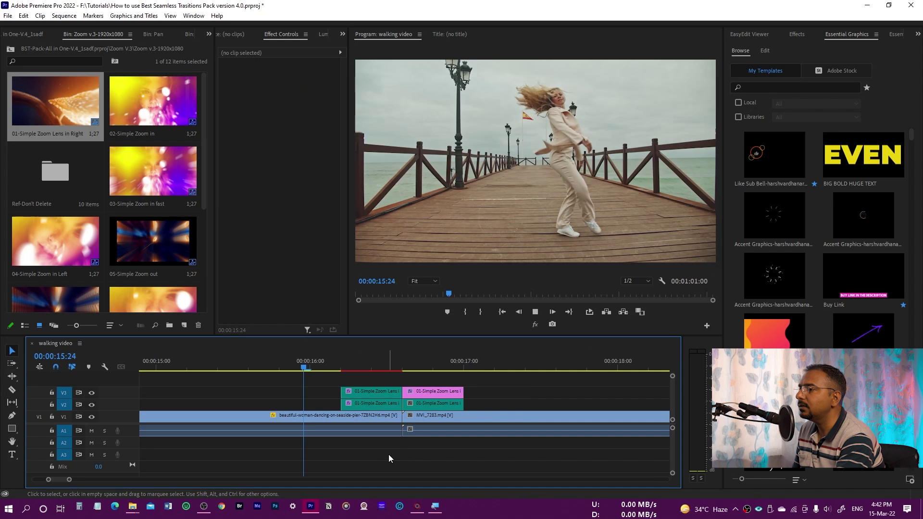
{"action": "key", "text": "space"}
{"action": "left_click", "coordinate": [372, 417]}
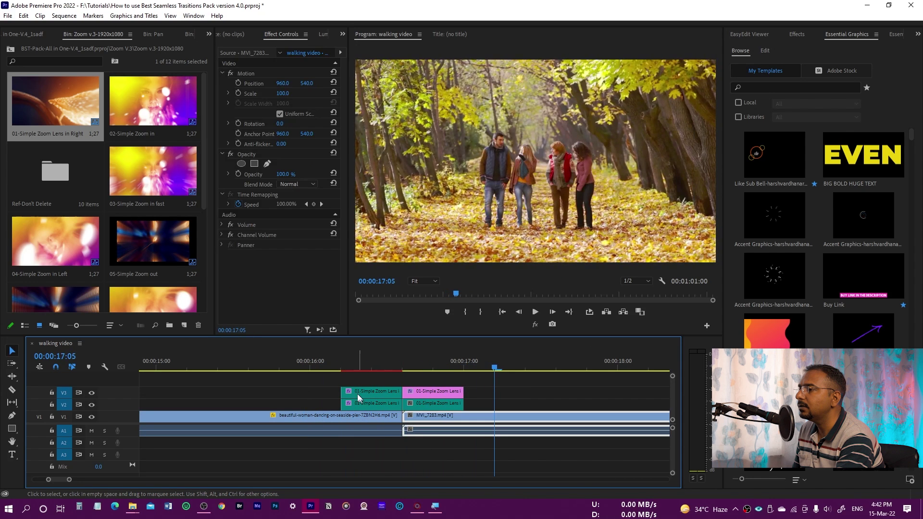
{"action": "left_click", "coordinate": [327, 361]}
{"action": "key", "text": "space"}
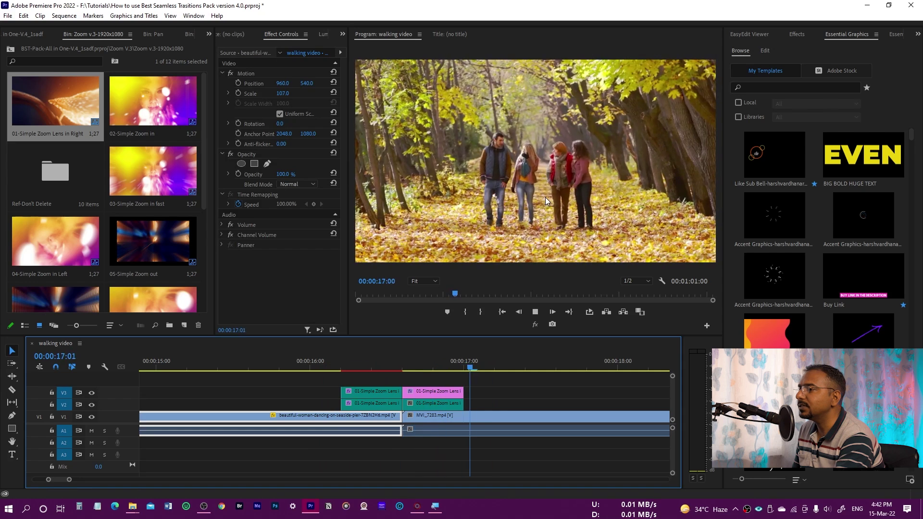
{"action": "key", "text": "space"}
Replace the lens zoom transition on V2 and V3 with 02-Simple Zoom in, placed across the same cut
{"action": "left_click_drag", "start_coordinate": [504, 402], "coordinate": [371, 383]}
{"action": "key", "text": "Delete"}
{"action": "left_click_drag", "start_coordinate": [164, 117], "coordinate": [397, 429]}
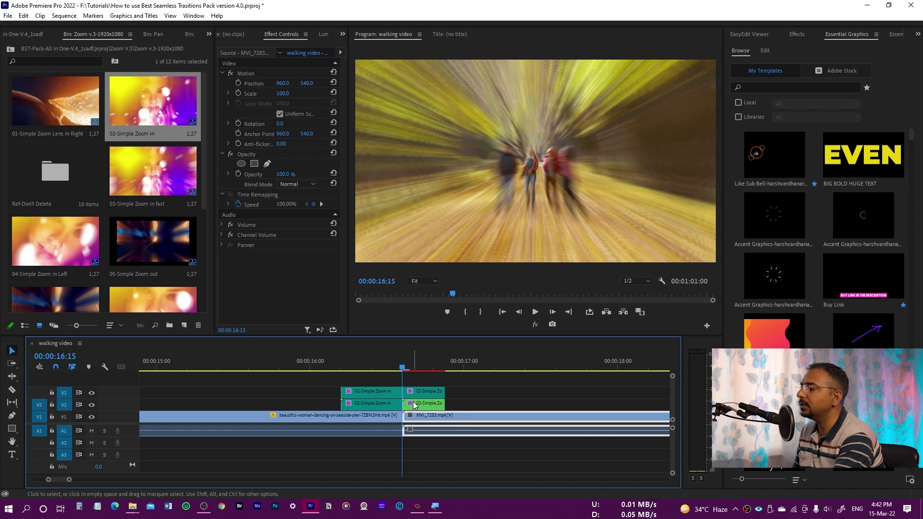
Play the sequence from about 00:00:16:03 to preview the 02-Simple Zoom in transition across the cut
{"action": "left_click_drag", "start_coordinate": [337, 369], "coordinate": [329, 368]}
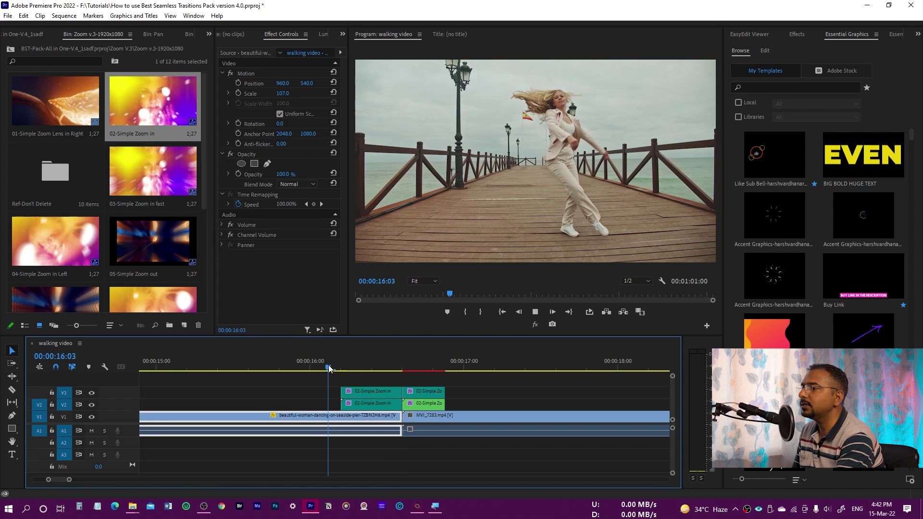
{"action": "key", "text": "space"}
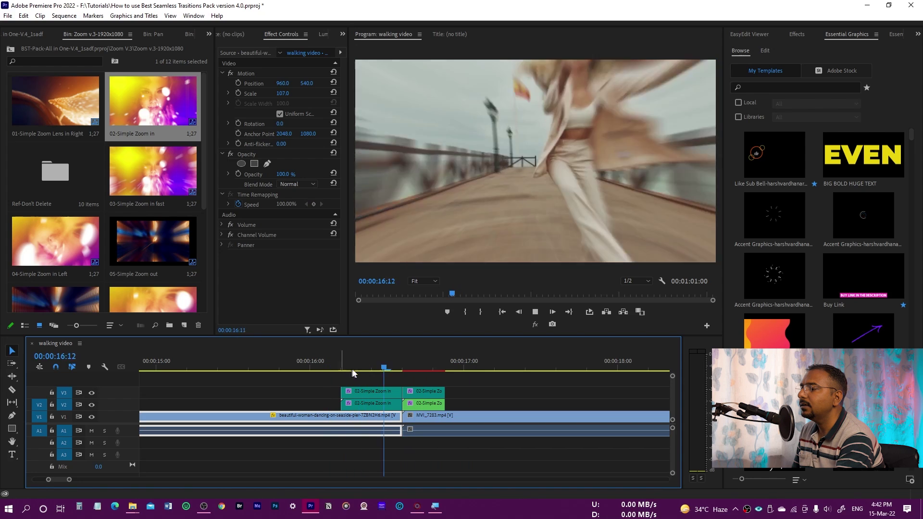
{"action": "key", "text": "space"}
Place 03-Simple Zoom in fast on V2 and V3 over the cut between MVI_7283.mp4 and the dancing foot clip, and play it through
{"action": "key", "text": "minus"}
{"action": "key", "text": "minus"}
{"action": "key", "text": "minus"}
{"action": "key", "text": "minus"}
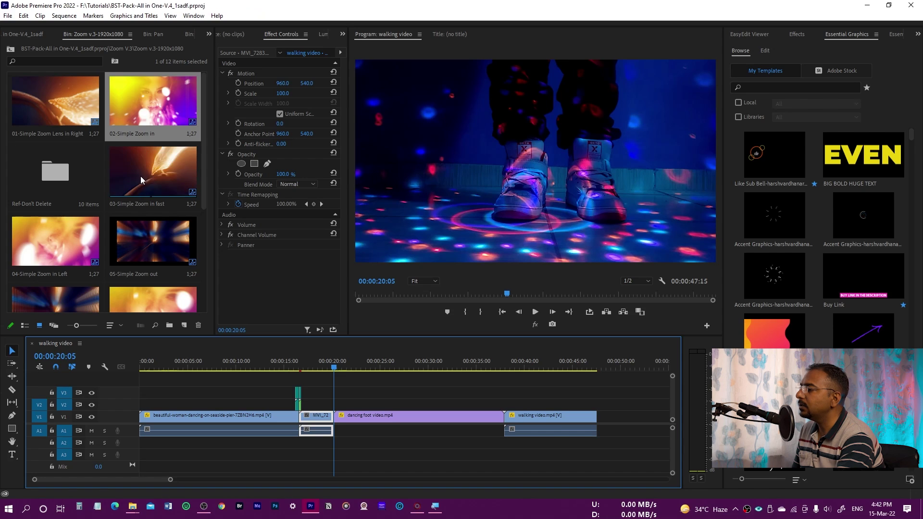
{"action": "left_click", "coordinate": [148, 173]}
{"action": "left_click_drag", "start_coordinate": [148, 172], "coordinate": [337, 399]}
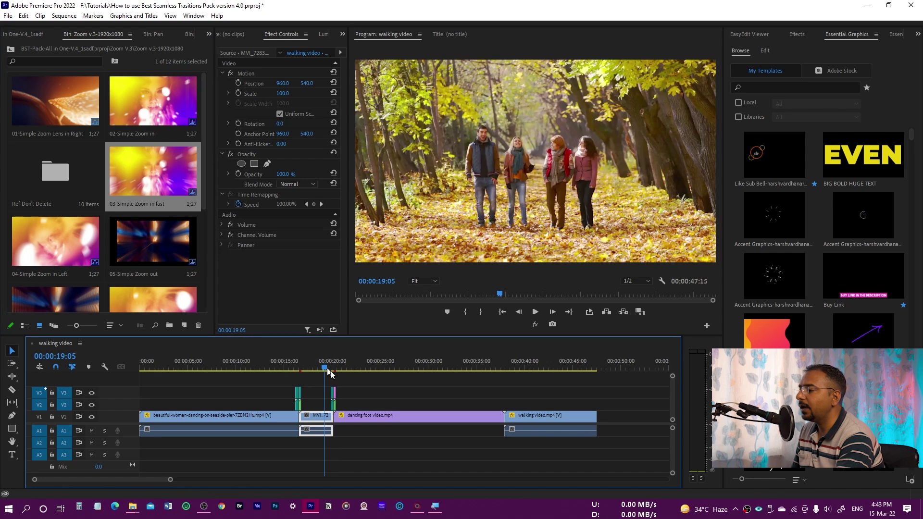
{"action": "key", "text": "space"}
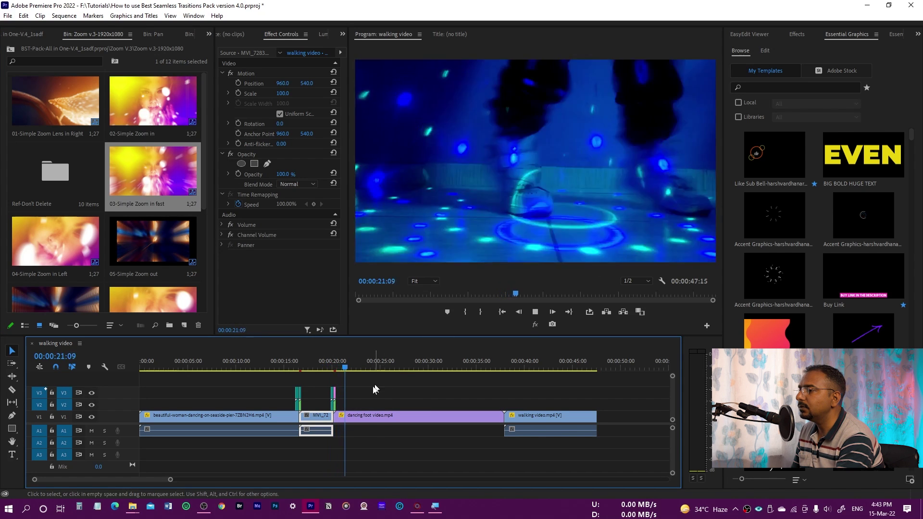
{"action": "key", "text": "space"}
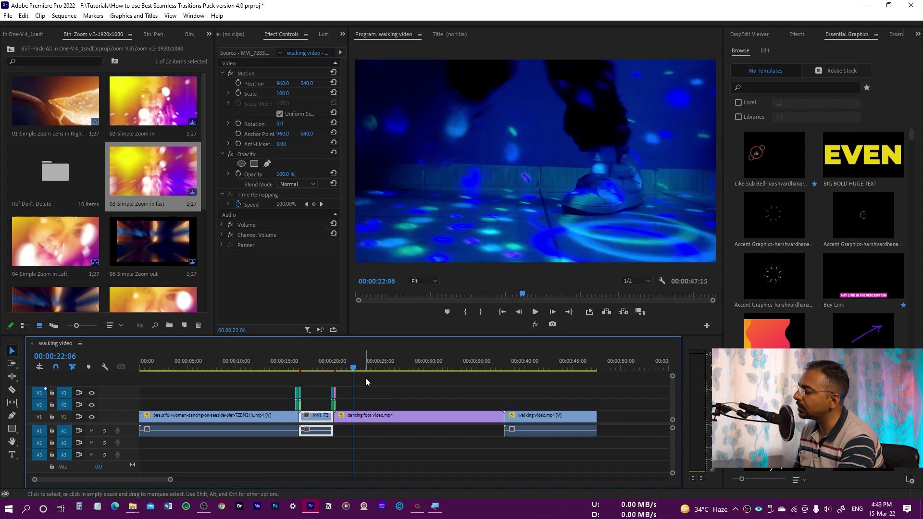
Ripple-trim the end of the dancing foot clip to 00:00:22:06 and place 04-Simple Zoom in Left over the cut to the walking video
{"action": "key", "text": "w"}
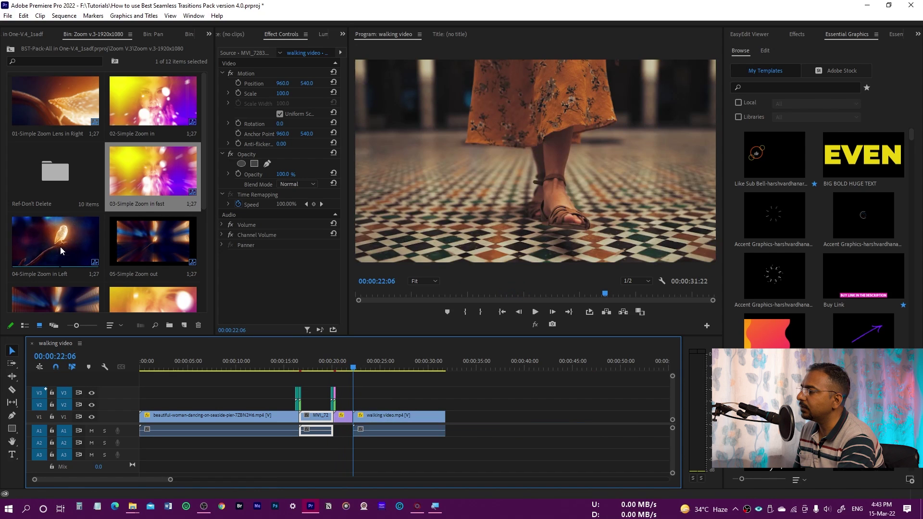
{"action": "left_click_drag", "start_coordinate": [61, 249], "coordinate": [353, 393]}
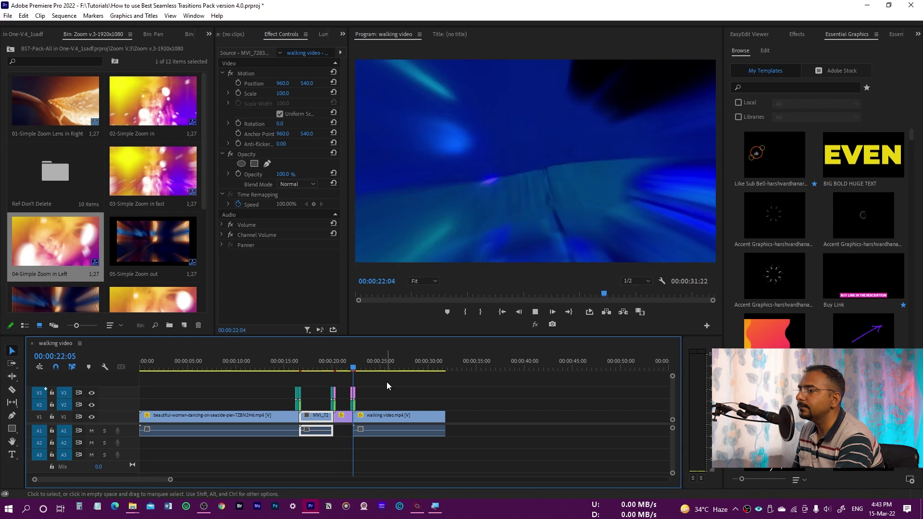
{"action": "left_click", "coordinate": [352, 369]}
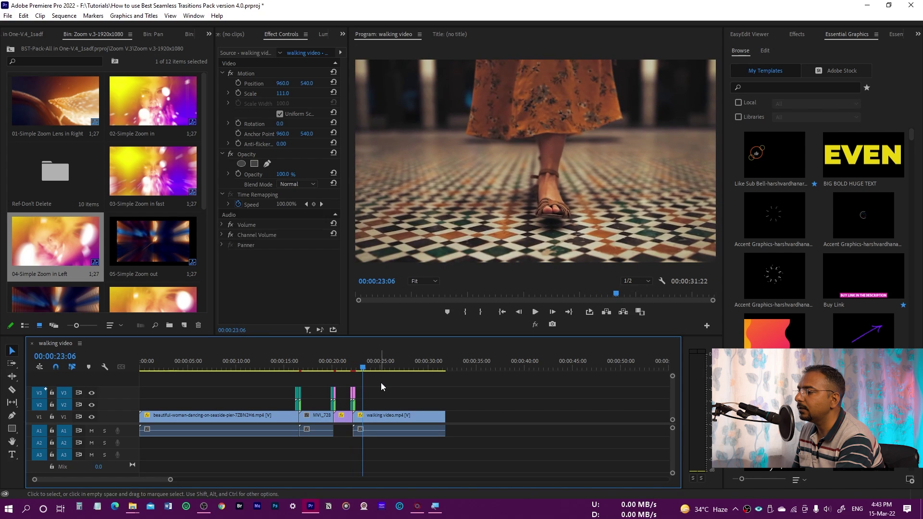
Split the walking video clip at 00:00:24:15 and place 05-Simple Zoom out on V2 and V3 over the new cut
{"action": "left_click", "coordinate": [380, 368]}
{"action": "left_click_drag", "start_coordinate": [380, 368], "coordinate": [377, 368]}
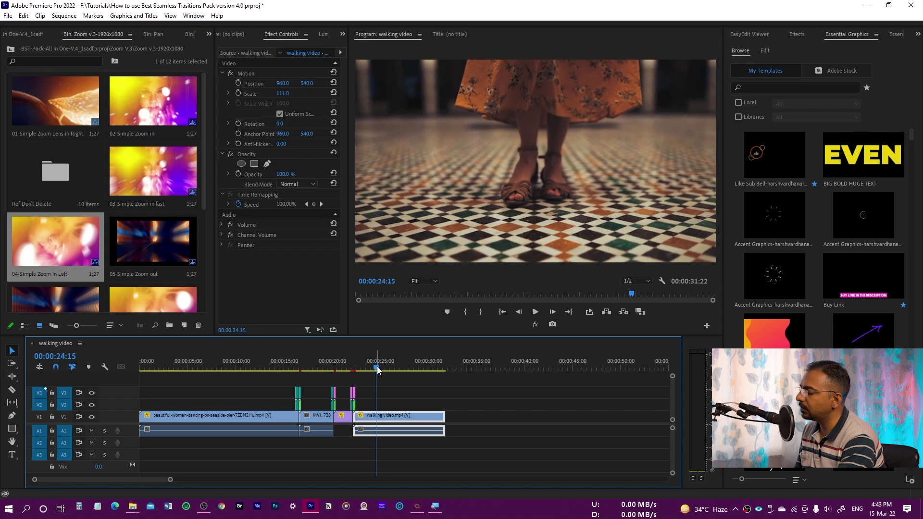
{"action": "double_click", "coordinate": [163, 244]}
{"action": "left_click_drag", "start_coordinate": [119, 344], "coordinate": [376, 412]}
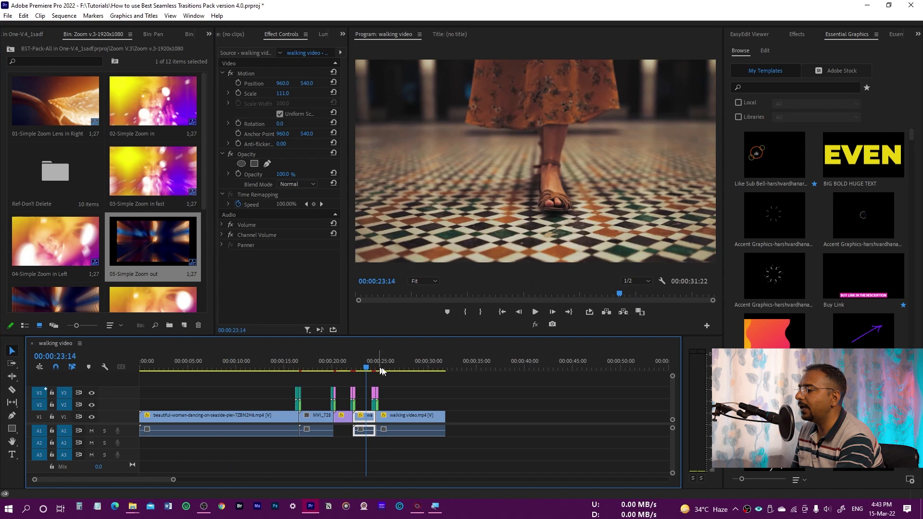
Play the sequence twice from just before the 00:00:24:15 cut to preview the zoom out transition
{"action": "key", "text": "space"}
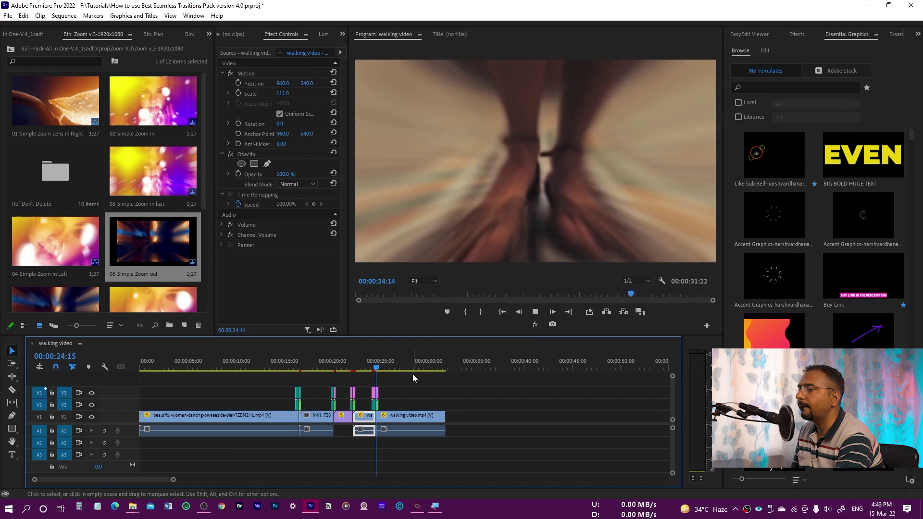
{"action": "left_click", "coordinate": [370, 367]}
{"action": "key", "text": "space"}
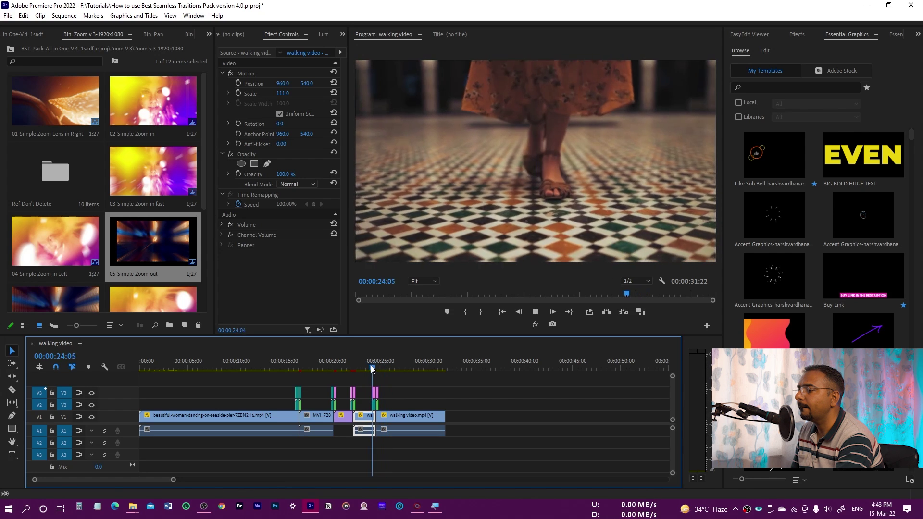
{"action": "key", "text": "space"}
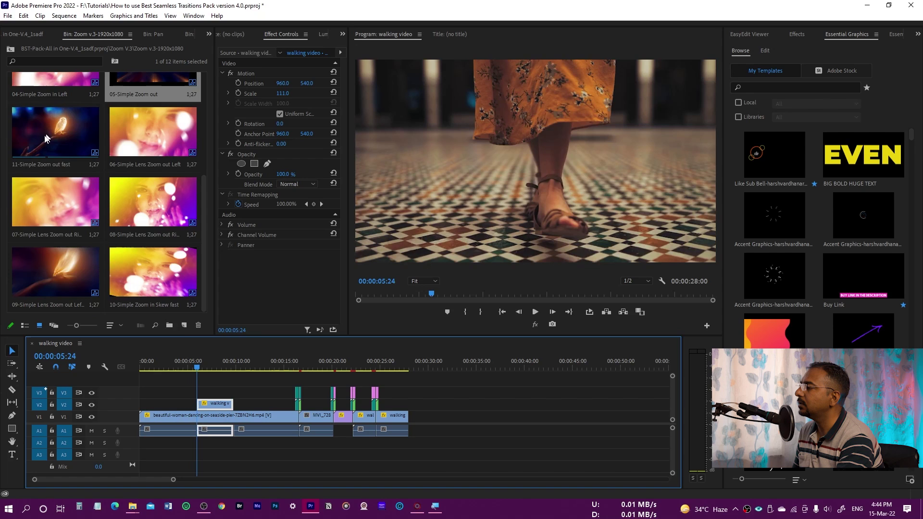
Place 06-Simple Lens Zoom out Left on V3 and V4 over the start of the V2 walking clip at 00:00:05:24
{"action": "left_click", "coordinate": [47, 139]}
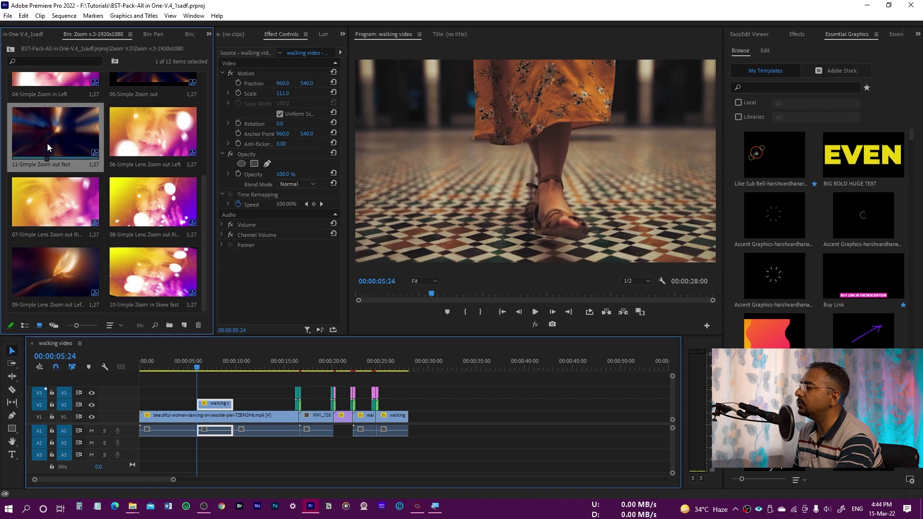
{"action": "left_click", "coordinate": [141, 133]}
{"action": "left_click_drag", "start_coordinate": [154, 139], "coordinate": [196, 382]}
Play the sequence from 00:00:04:19 to preview the lens zoom out transition into the V2 walking clip
{"action": "left_click", "coordinate": [186, 367]}
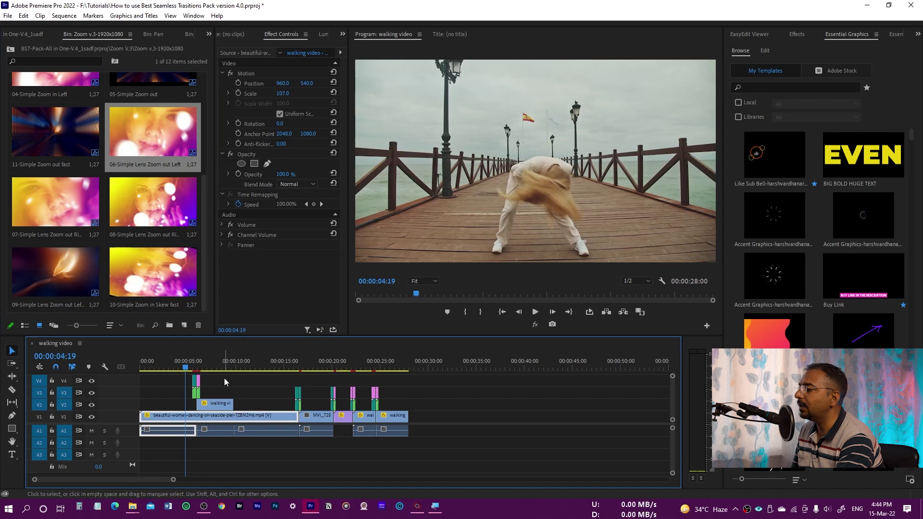
{"action": "left_click", "coordinate": [224, 379]}
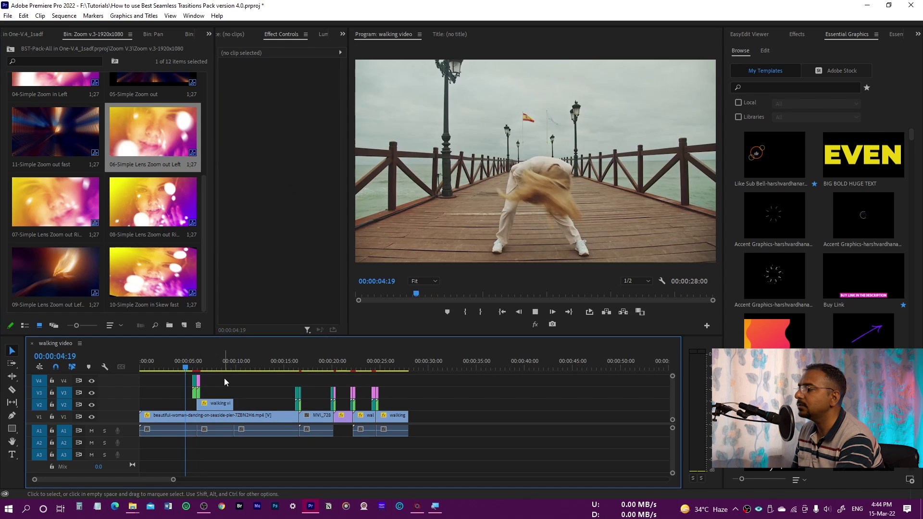
{"action": "key", "text": "space"}
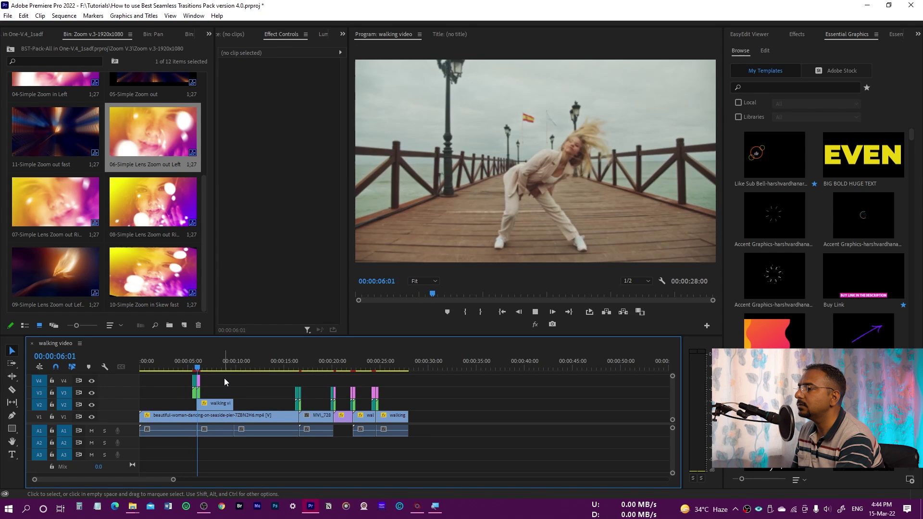
{"action": "key", "text": "space"}
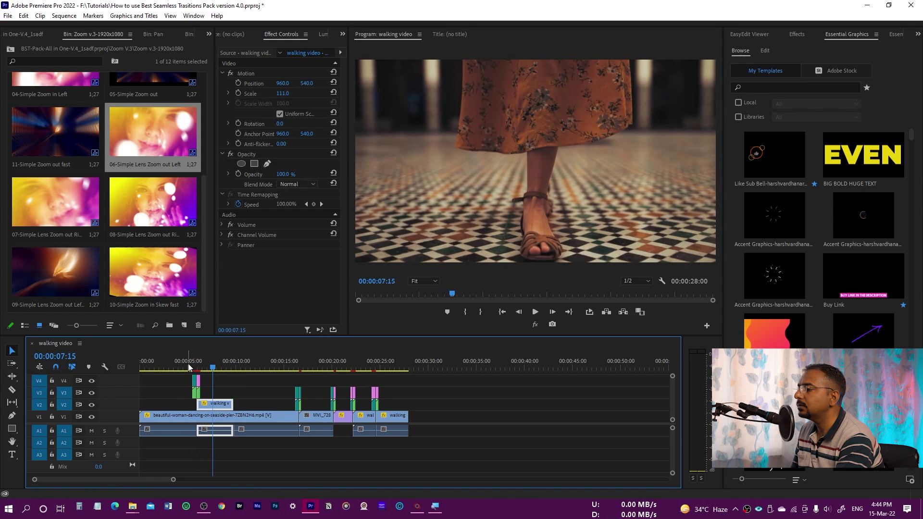
{"action": "left_click", "coordinate": [187, 365]}
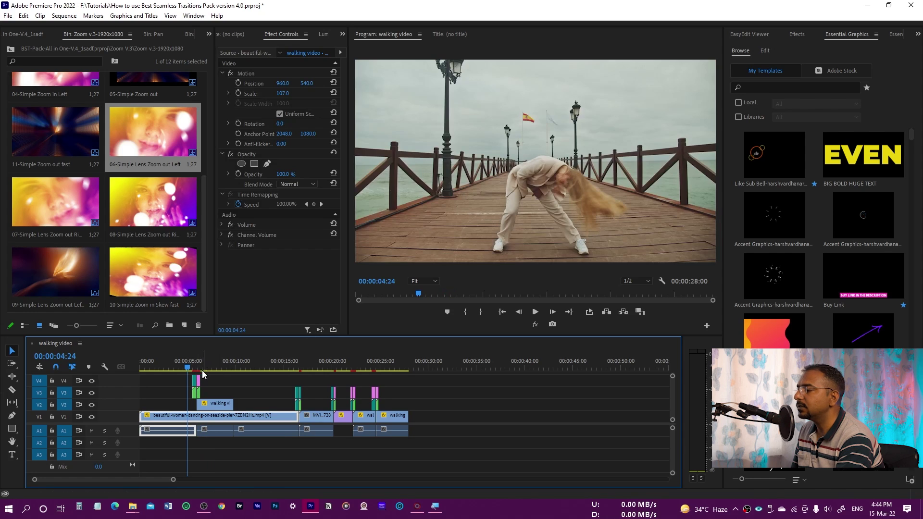
Expand all timeline tracks and replay the lens zoom out transition from 00:00:04:00
{"action": "left_click", "coordinate": [201, 379]}
{"action": "key", "text": "shift+equal"}
{"action": "mouse_move", "coordinate": [189, 373]}
{"action": "left_mouse_down"}
{"action": "mouse_move", "coordinate": [201, 369]}
{"action": "mouse_move", "coordinate": [178, 378]}
{"action": "left_mouse_up"}
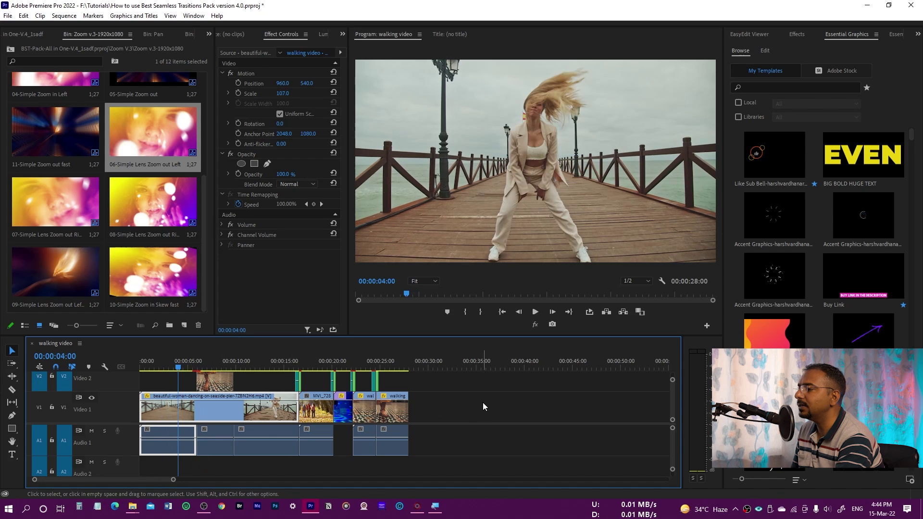
{"action": "key", "text": "space"}
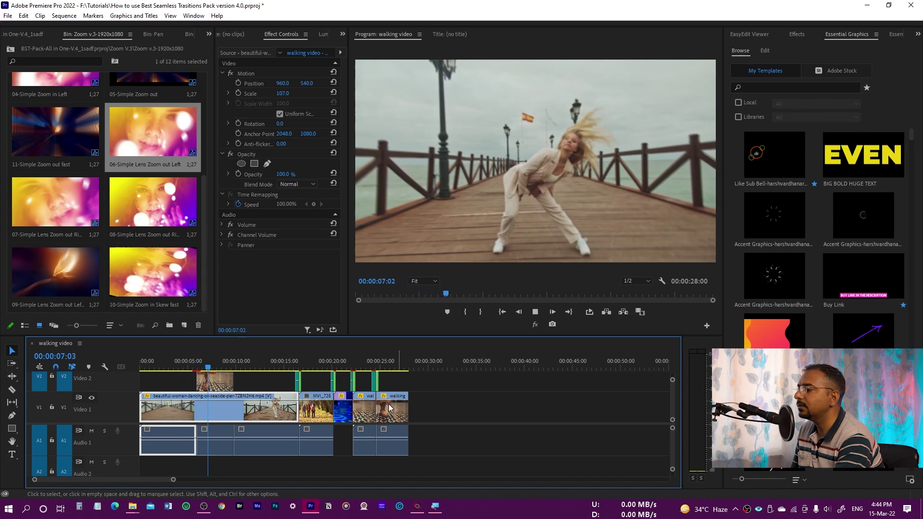
Lower the program playback resolution to 1/4 and replay the lens zoom out transition from just before the V2 walking clip
{"action": "left_click", "coordinate": [636, 281]}
{"action": "left_click", "coordinate": [639, 313]}
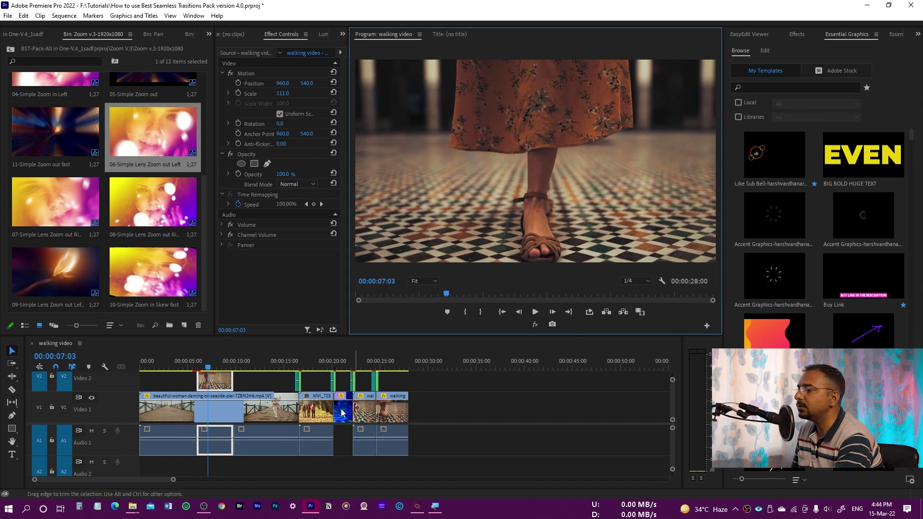
{"action": "left_click", "coordinate": [184, 370]}
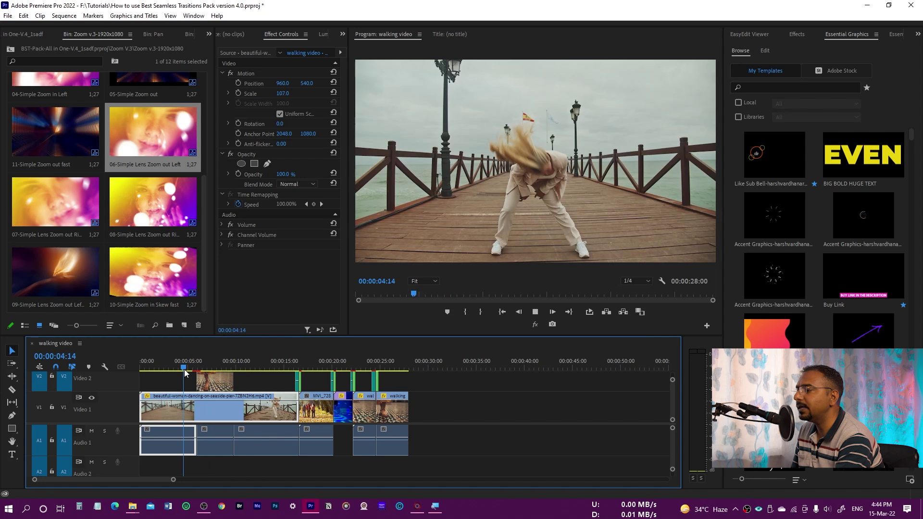
{"action": "key", "text": "space"}
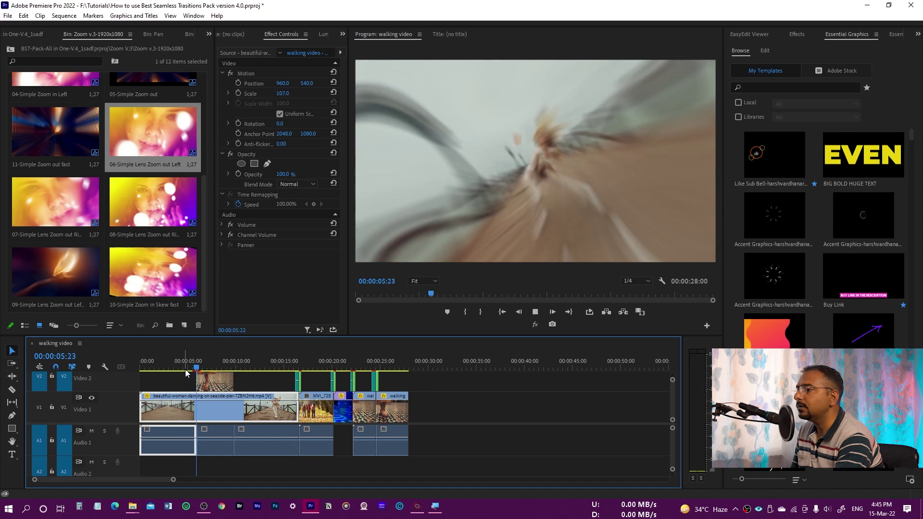
{"action": "left_click", "coordinate": [186, 369]}
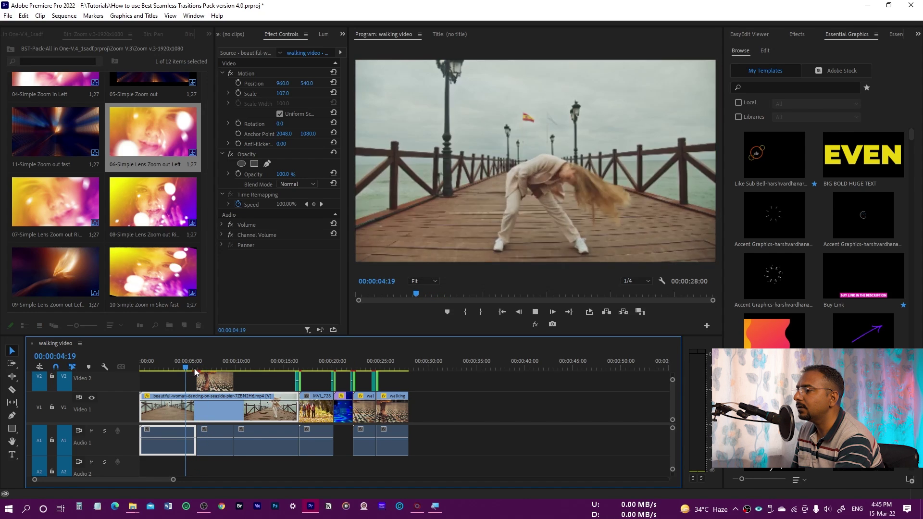
{"action": "key", "text": "space"}
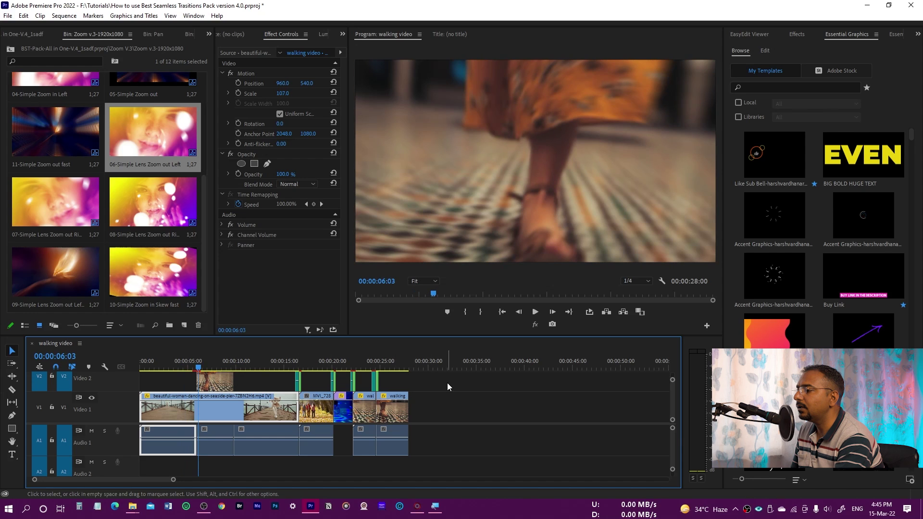
{"action": "left_click", "coordinate": [279, 382]}
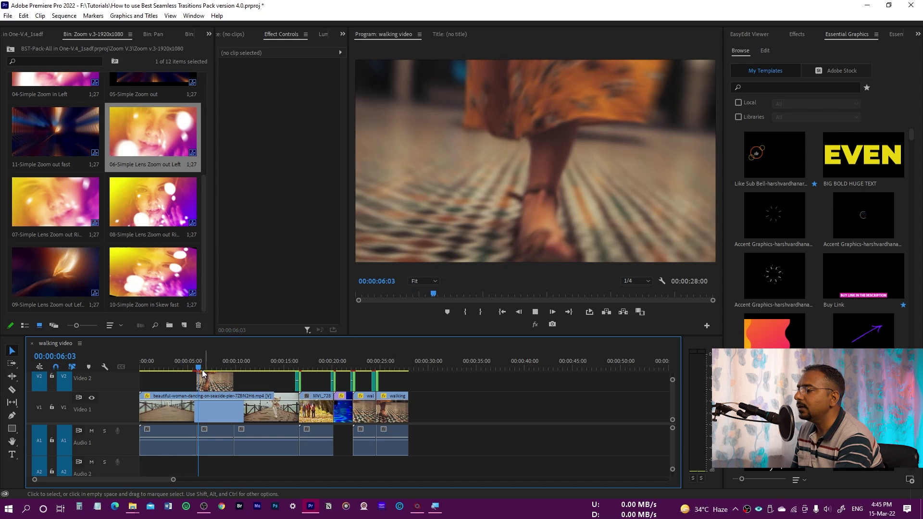
{"action": "left_click", "coordinate": [218, 377]}
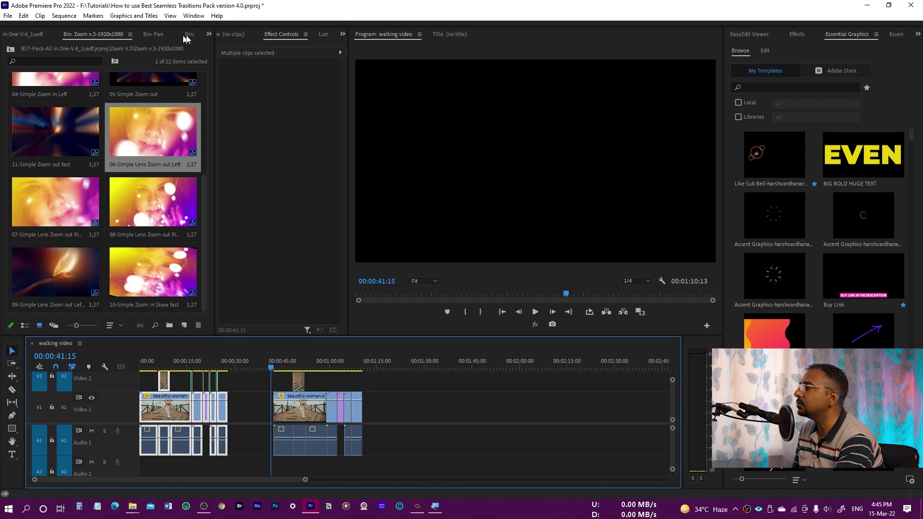
Open the 1920x1080 bin in the transitions pack's Warp folder and show its contents as thumbnails
{"action": "left_click", "coordinate": [209, 33]}
{"action": "left_click", "coordinate": [258, 77]}
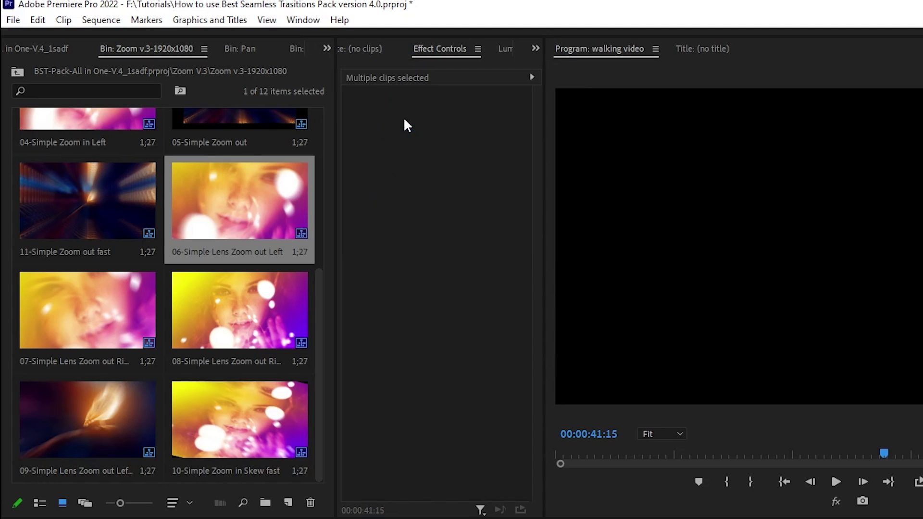
{"action": "left_click", "coordinate": [36, 48]}
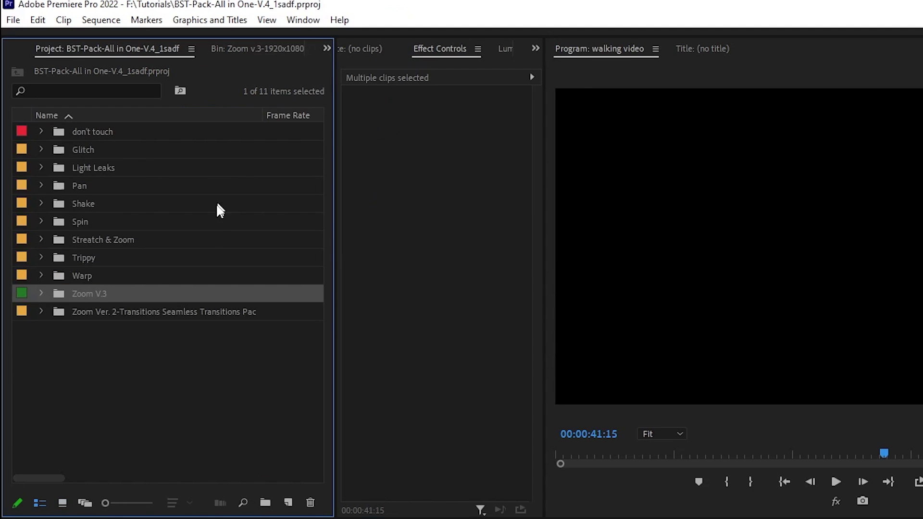
{"action": "double_click", "coordinate": [56, 272]}
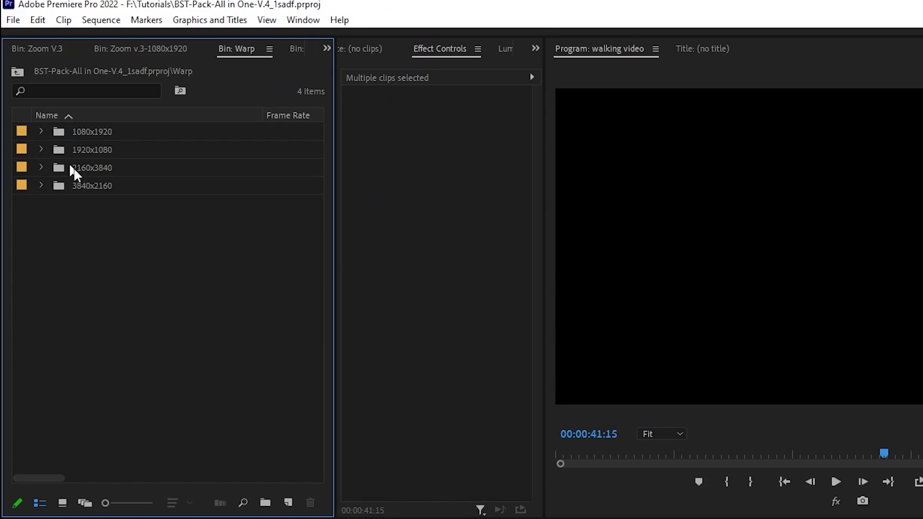
{"action": "left_click", "coordinate": [59, 150]}
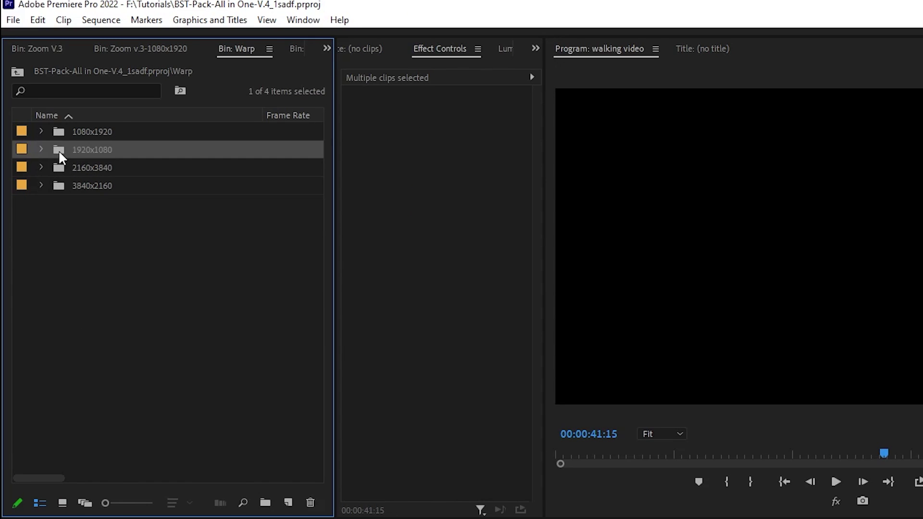
{"action": "double_click", "coordinate": [59, 148]}
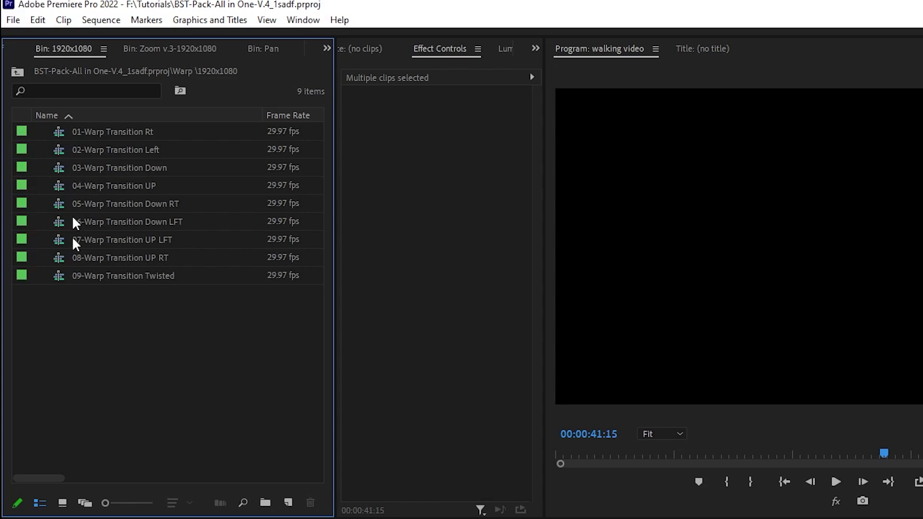
{"action": "left_click", "coordinate": [63, 503]}
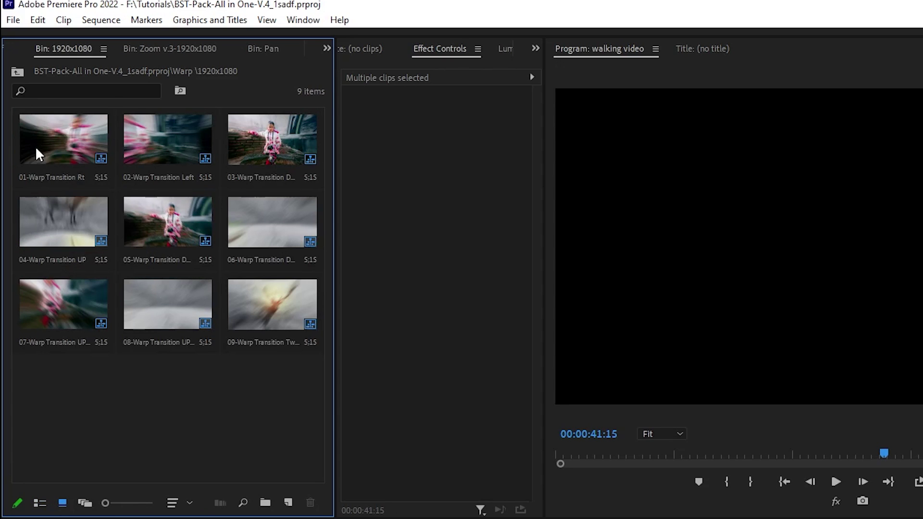
Reduce the video track heights and place 01-Warp Transition Rt over the start of the second V2 walking clip
{"action": "left_click", "coordinate": [65, 153]}
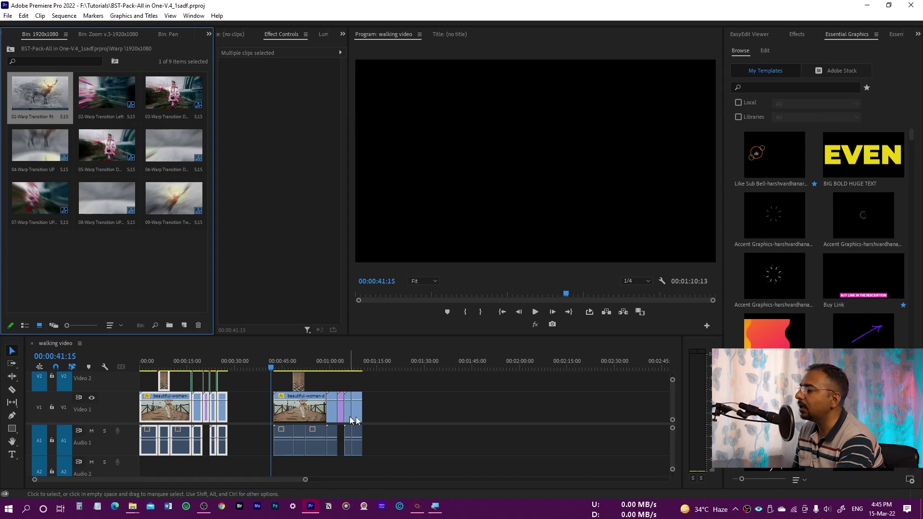
{"action": "left_click_drag", "start_coordinate": [672, 380], "coordinate": [672, 374]}
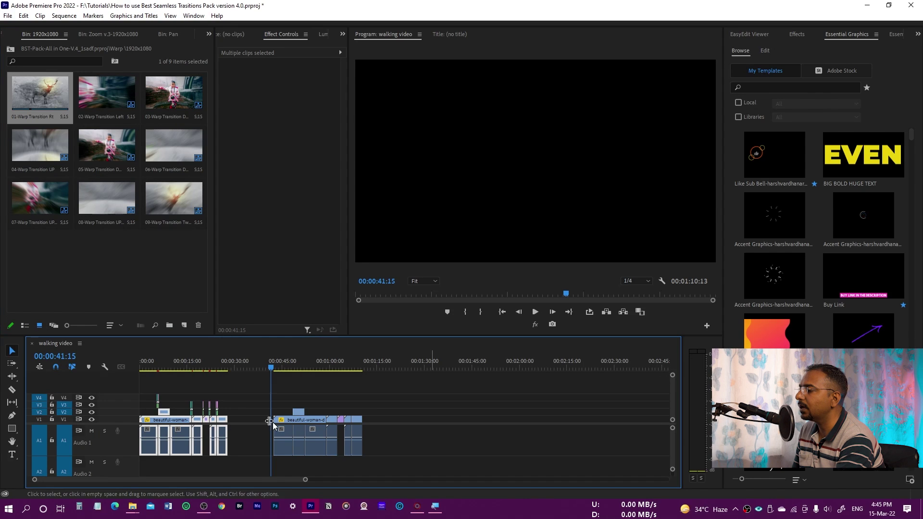
{"action": "left_click", "coordinate": [304, 365]}
{"action": "key", "text": "equal"}
{"action": "key", "text": "equal"}
{"action": "key", "text": "equal"}
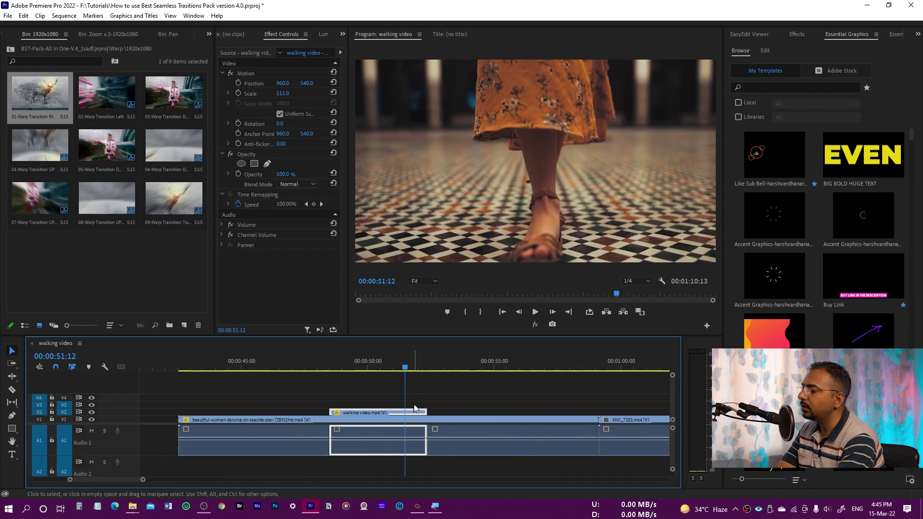
{"action": "left_click", "coordinate": [39, 99]}
{"action": "left_click_drag", "start_coordinate": [308, 344], "coordinate": [327, 472]}
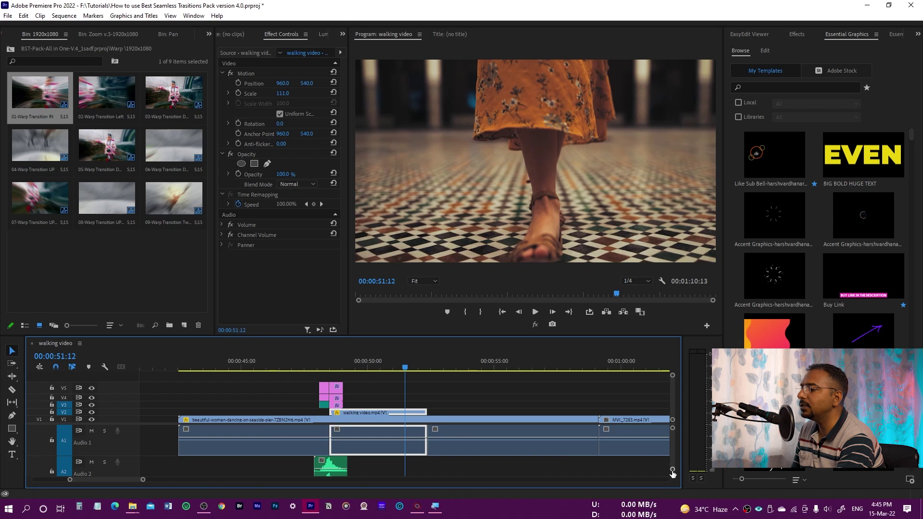
{"action": "left_click_drag", "start_coordinate": [672, 469], "coordinate": [645, 480]}
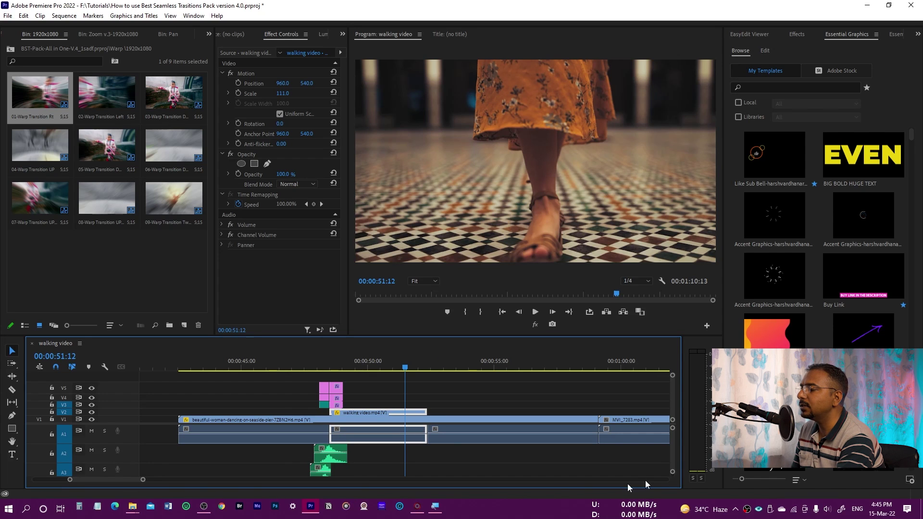
Play the sequence from about 00:00:47:14 to preview the warp transition into the V2 walking clip
{"action": "left_click", "coordinate": [308, 366]}
{"action": "key", "text": "space"}
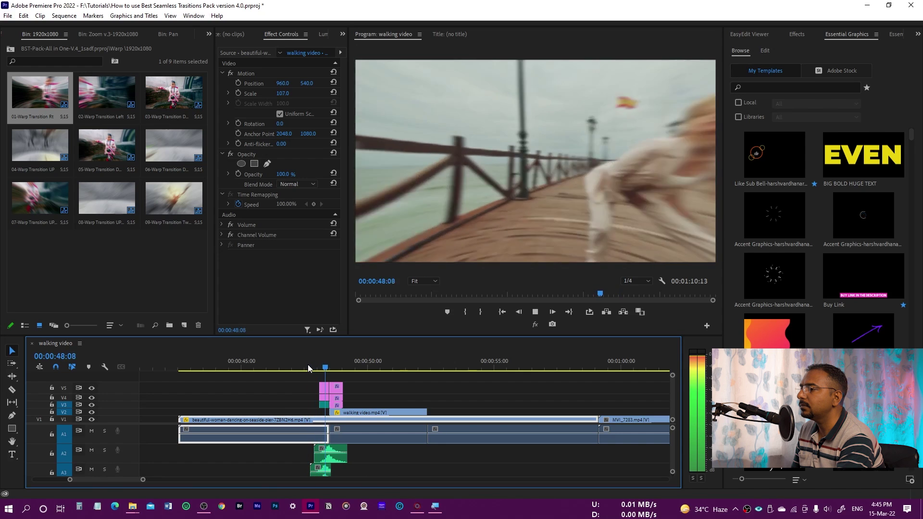
{"action": "left_click", "coordinate": [308, 365]}
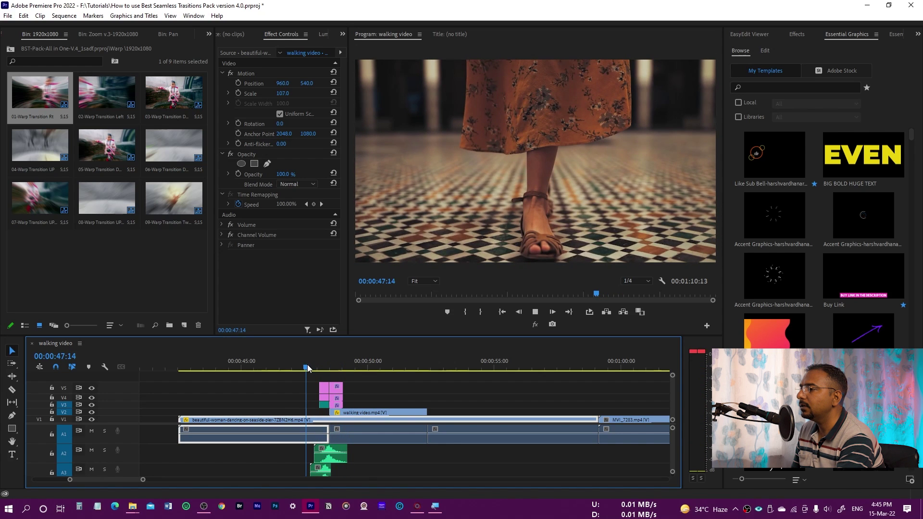
{"action": "key", "text": "space"}
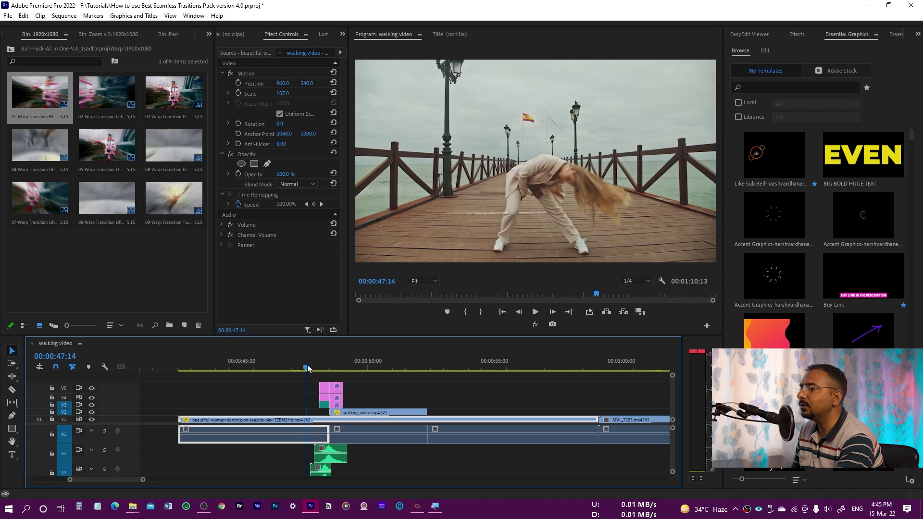
{"action": "key", "text": "space"}
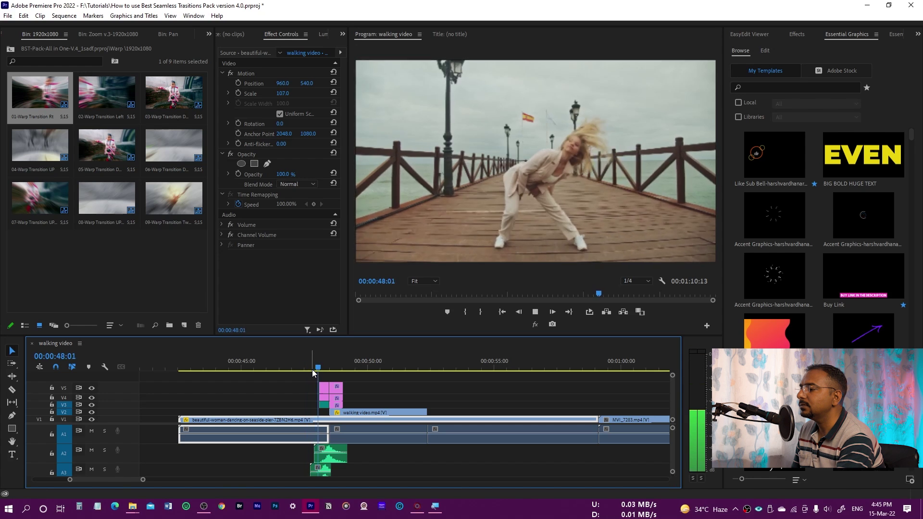
{"action": "key", "text": "space"}
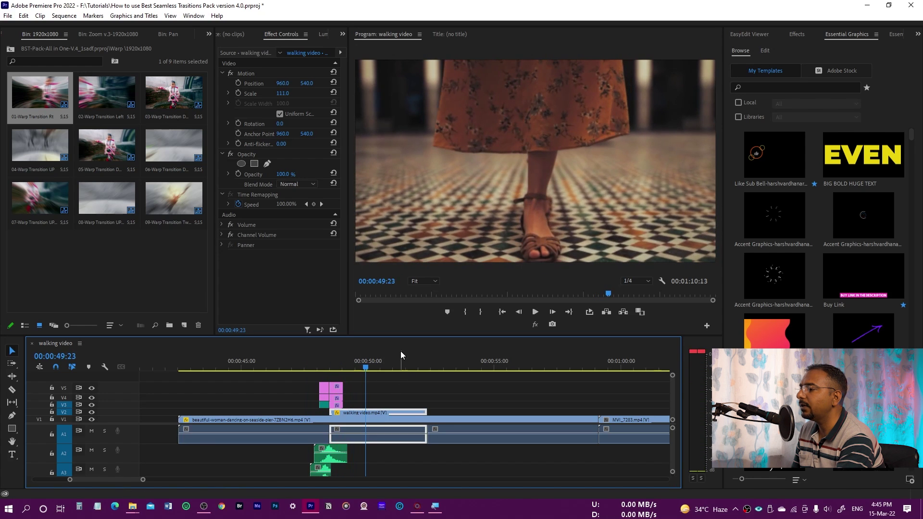
Place 02-Warp Transition Left over the end of the V2 walking clip and play it back
{"action": "left_click_drag", "start_coordinate": [97, 91], "coordinate": [425, 402]}
{"action": "key", "text": "space"}
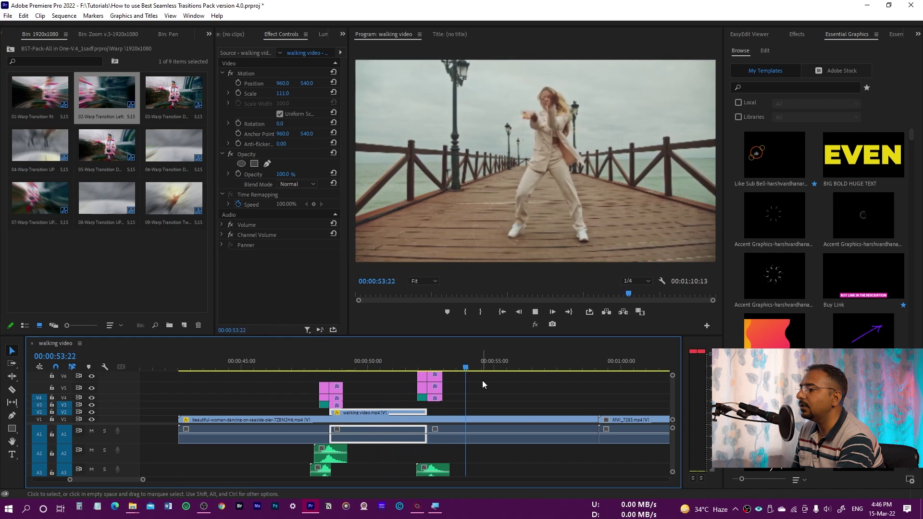
{"action": "key", "text": "space"}
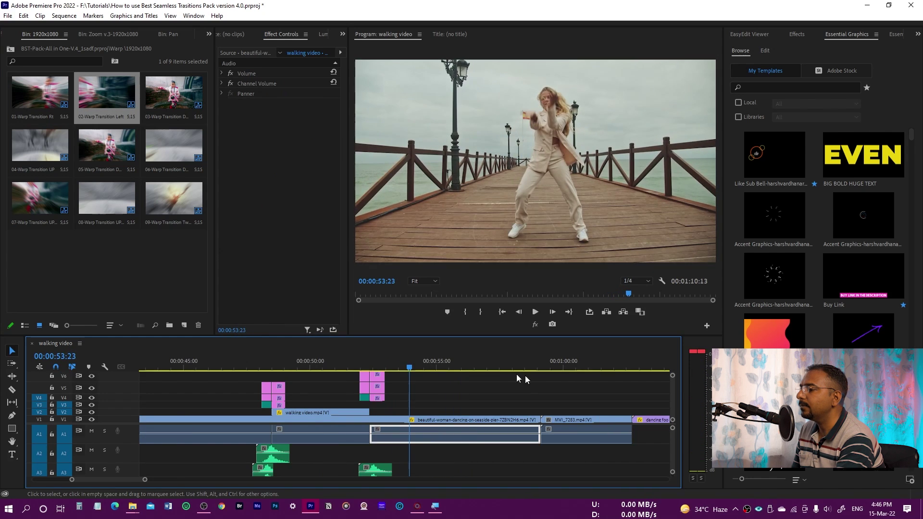
Place 06-Warp Transition Down LFT over the cut before MVI_7283.mp4 and preview it from 00:00:58:00
{"action": "left_click", "coordinate": [158, 150]}
{"action": "double_click", "coordinate": [159, 152]}
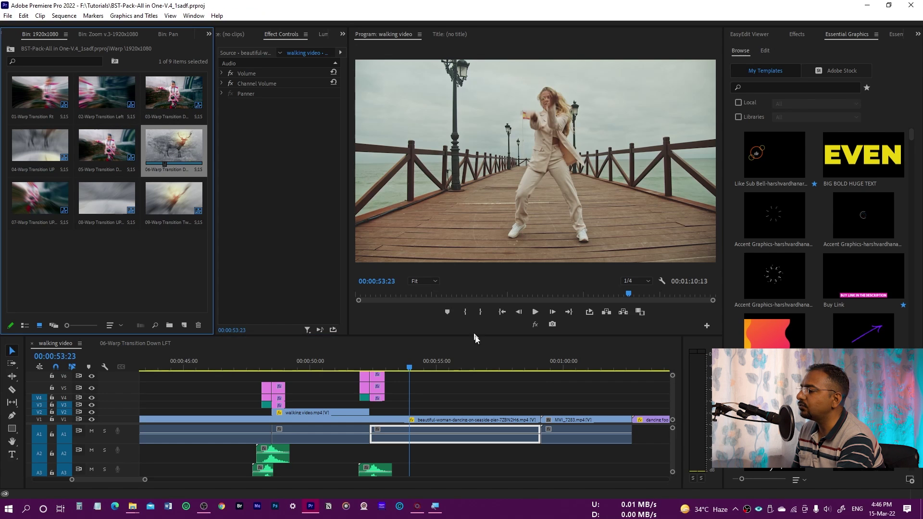
{"action": "left_click_drag", "start_coordinate": [178, 150], "coordinate": [531, 398]}
{"action": "left_click", "coordinate": [512, 367]}
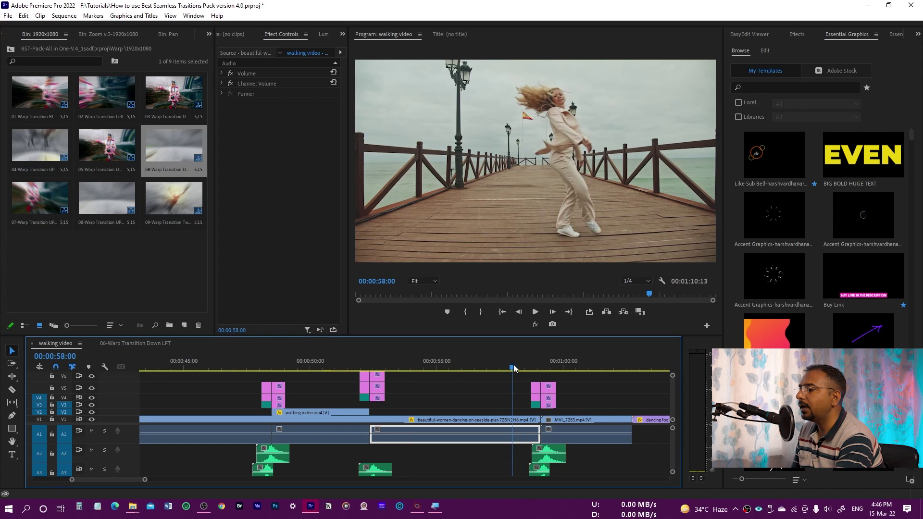
{"action": "key", "text": "space"}
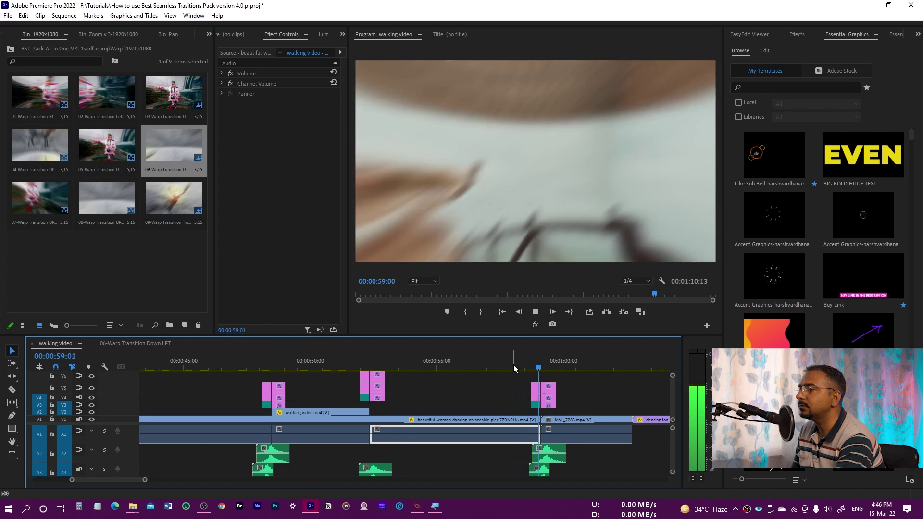
{"action": "key", "text": "space"}
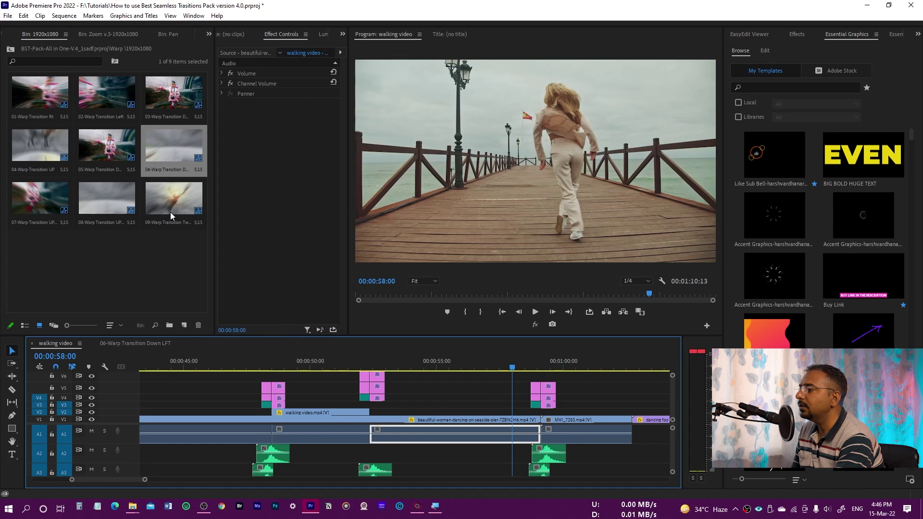
Examine the Warp 1920x1080 transitions full screen with thumbnails enlarged to the maximum size
{"action": "key", "text": "grave"}
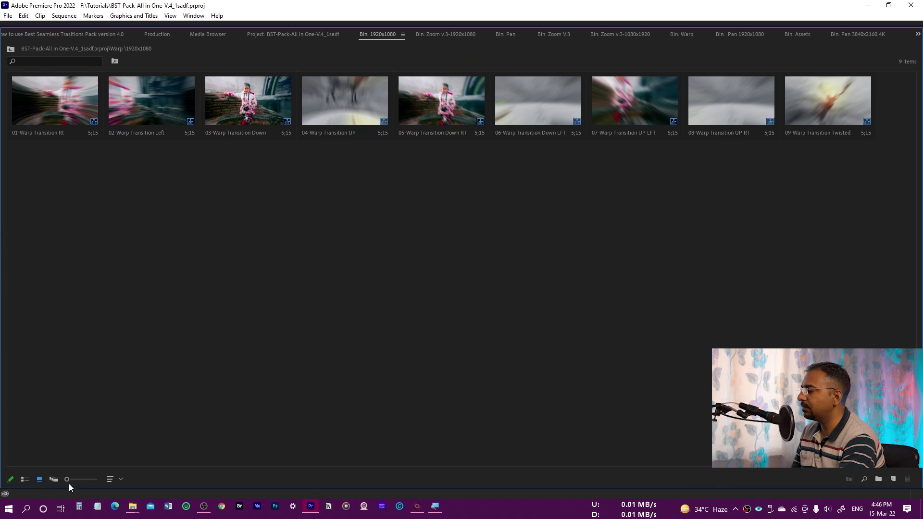
{"action": "left_click_drag", "start_coordinate": [67, 479], "coordinate": [98, 480]}
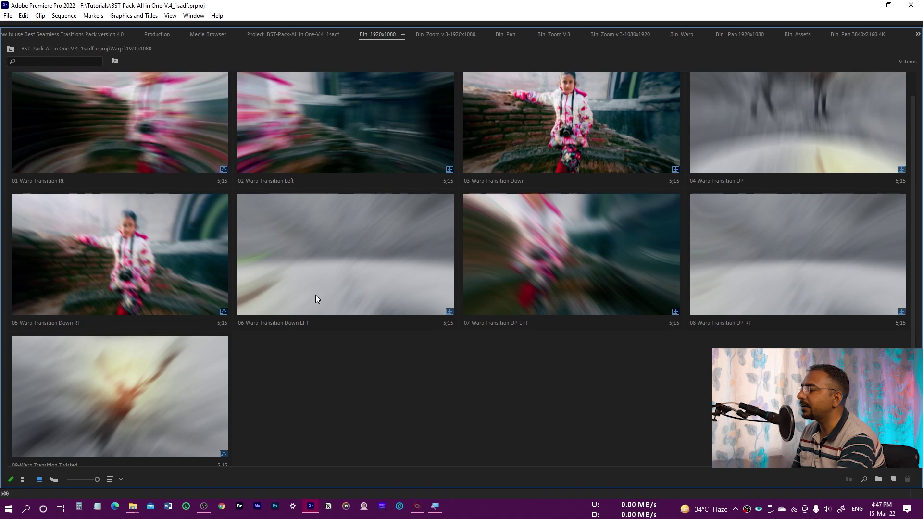
{"action": "key", "text": "grave"}
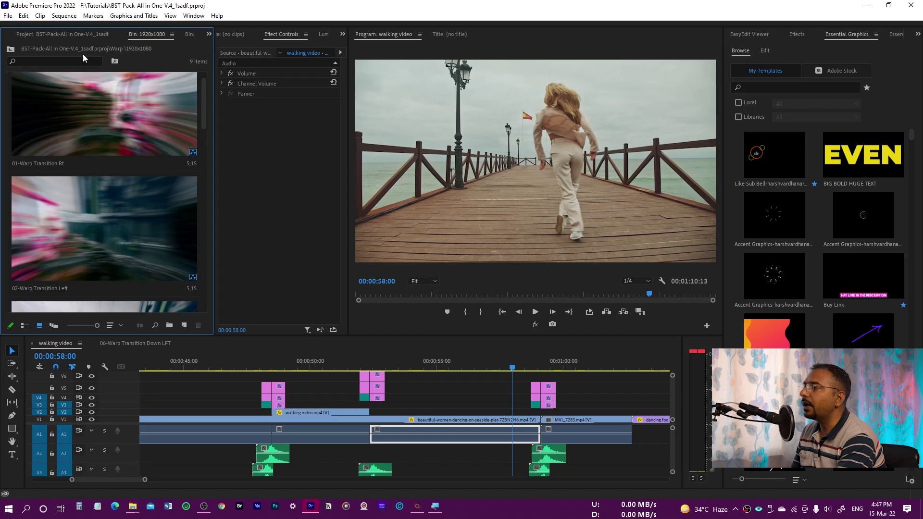
Open the Zoom v.3-1920x1080 bin in the Zoom V.3 folder and examine its transitions full screen with enlarged thumbnails
{"action": "left_click", "coordinate": [81, 34]}
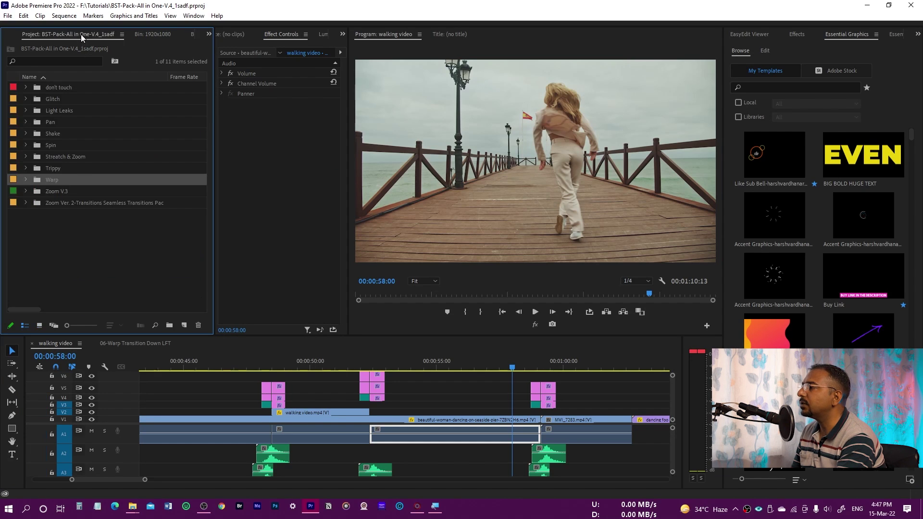
{"action": "double_click", "coordinate": [48, 193]}
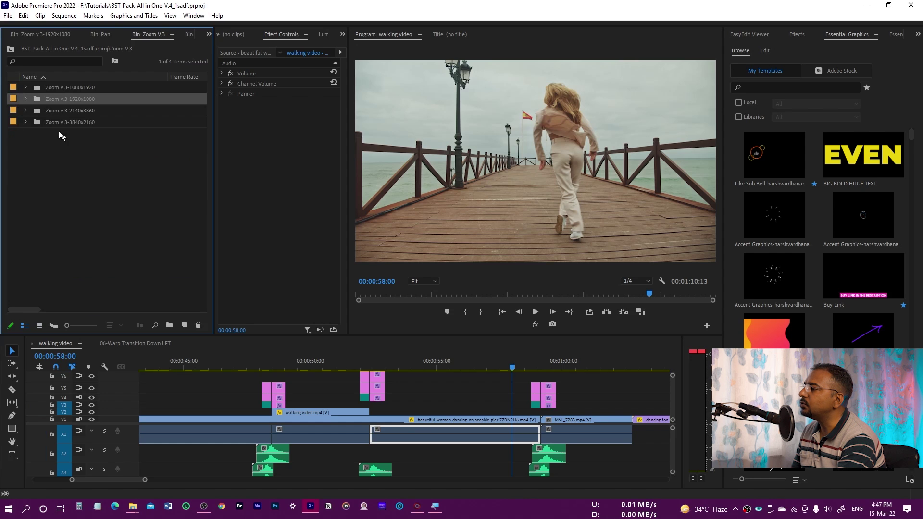
{"action": "double_click", "coordinate": [30, 98]}
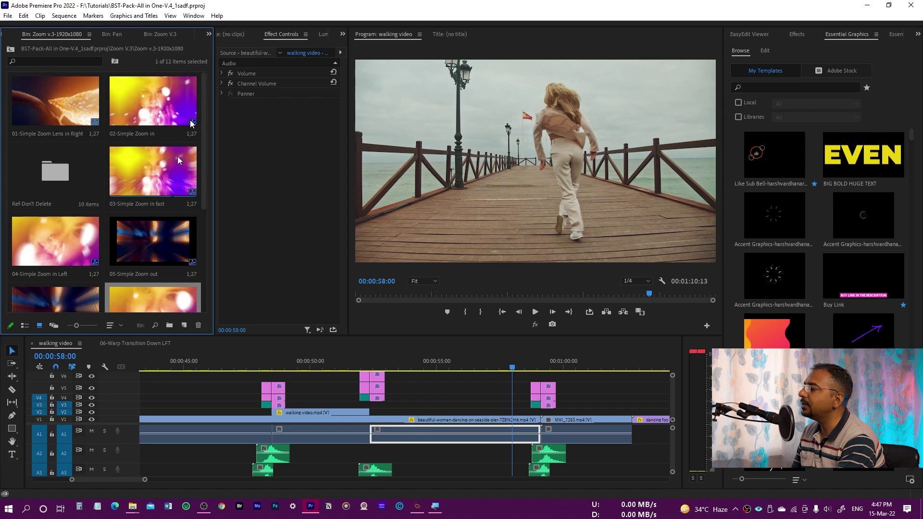
{"action": "key", "text": "grave"}
{"action": "left_click_drag", "start_coordinate": [81, 479], "coordinate": [93, 479]}
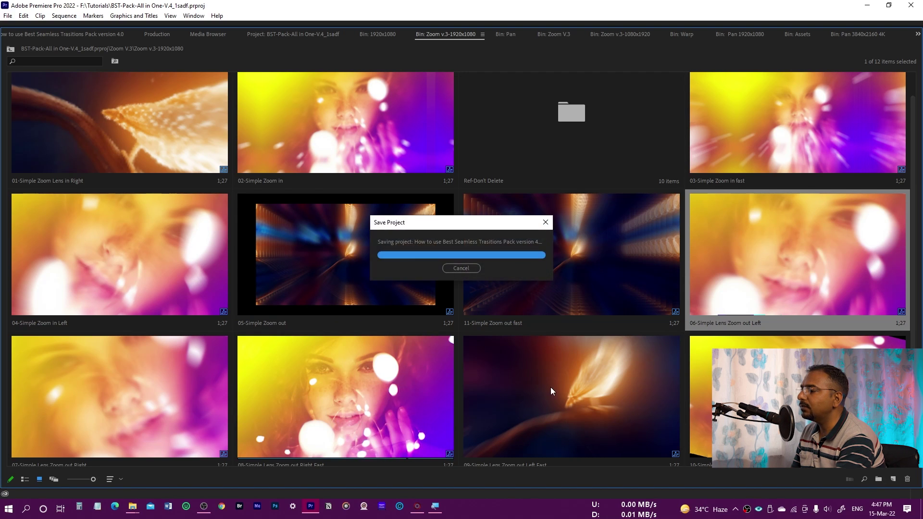
{"action": "key", "text": "grave"}
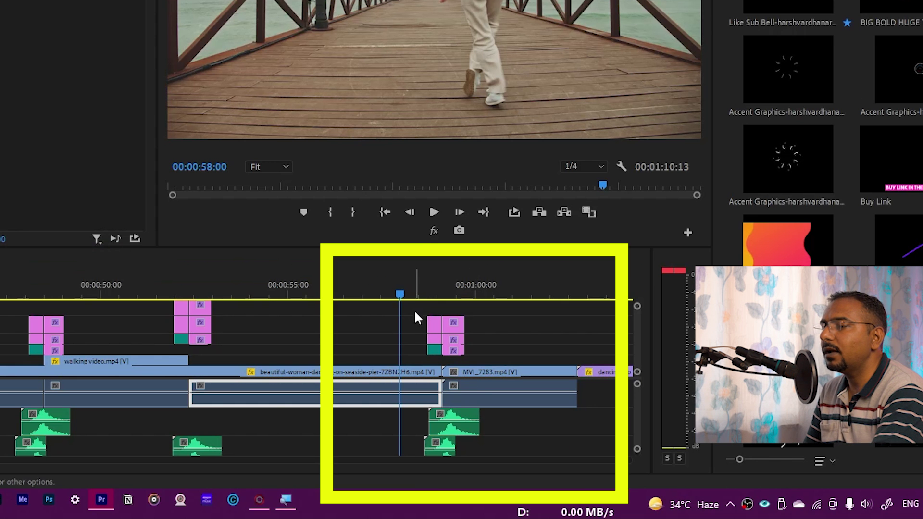
Mark an In point at 00:00:58:05 and an Out point at 00:01:00:05 around the warp transition before MVI_7283.mp4
{"action": "left_click_drag", "start_coordinate": [400, 297], "coordinate": [408, 295]}
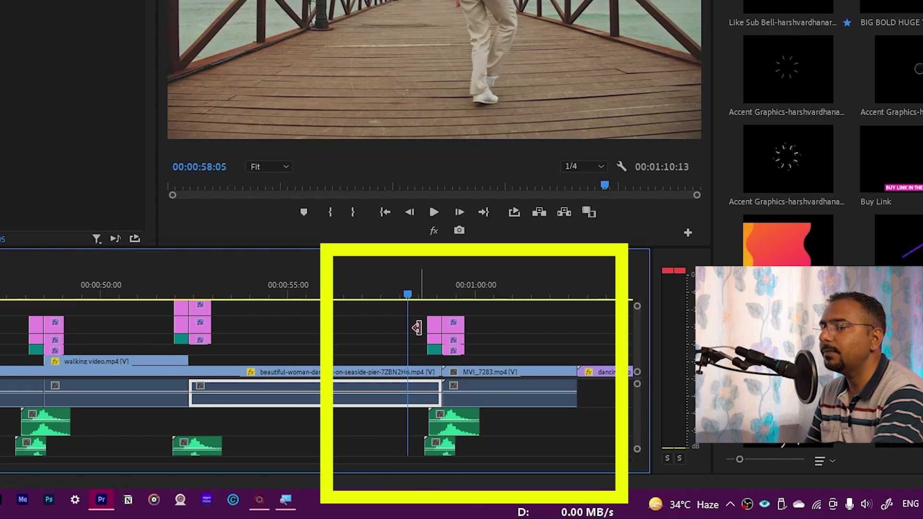
{"action": "key", "text": "i"}
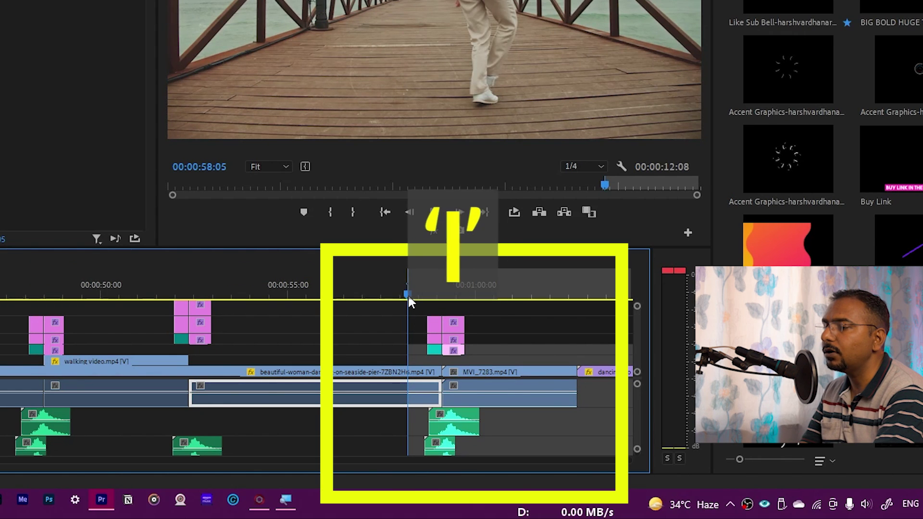
{"action": "left_click_drag", "start_coordinate": [408, 293], "coordinate": [456, 294]}
{"action": "left_click", "coordinate": [481, 292]}
{"action": "key", "text": "o"}
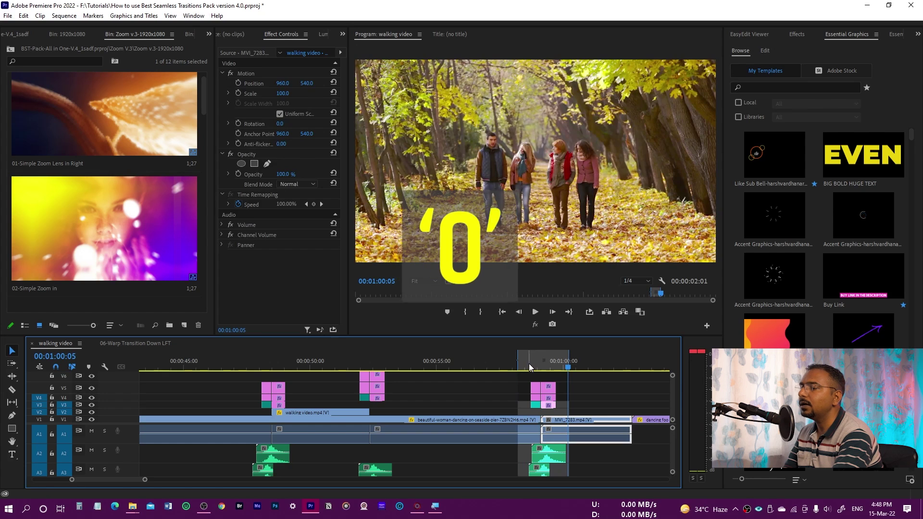
Render the sequence from the In to the Out point and stop the resulting playback
{"action": "left_click", "coordinate": [522, 367]}
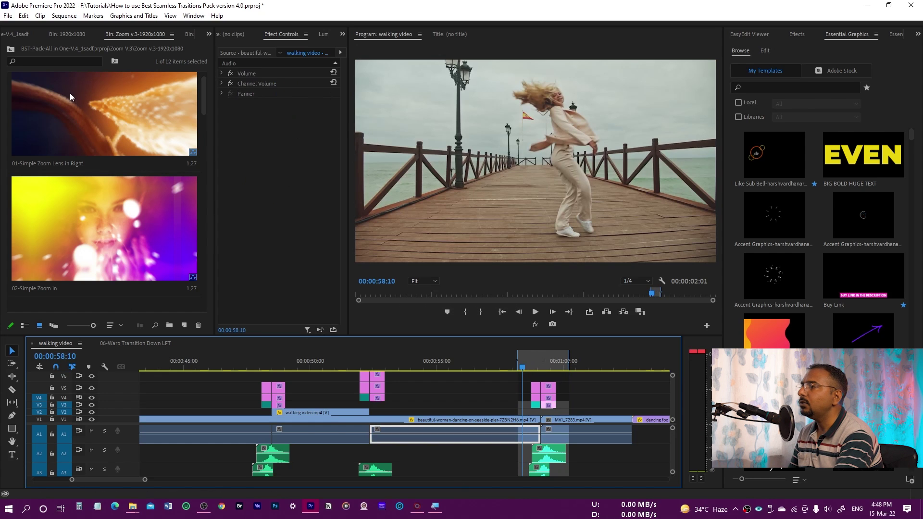
{"action": "left_click", "coordinate": [60, 15]}
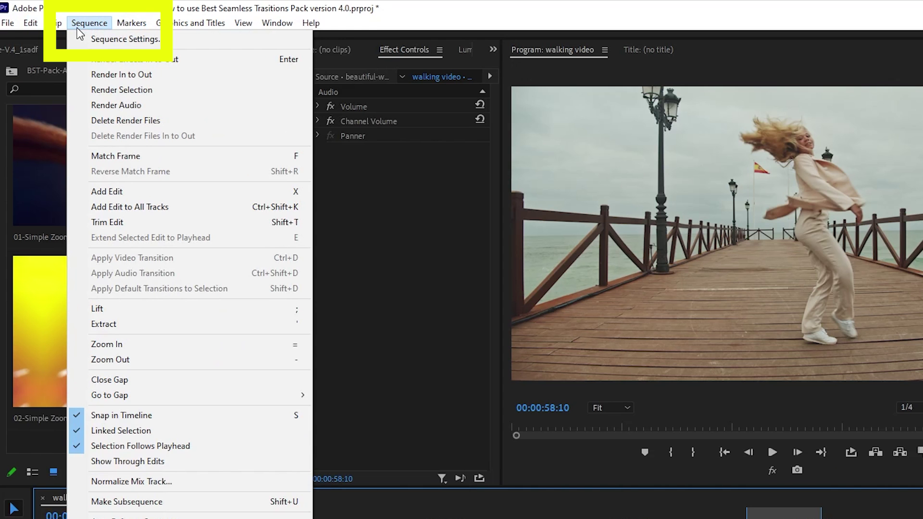
{"action": "left_click", "coordinate": [126, 77]}
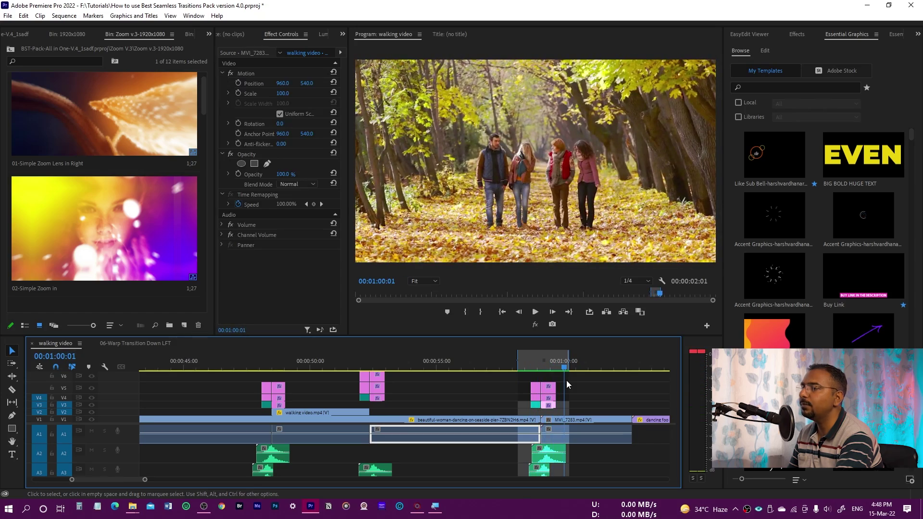
{"action": "key", "text": "space"}
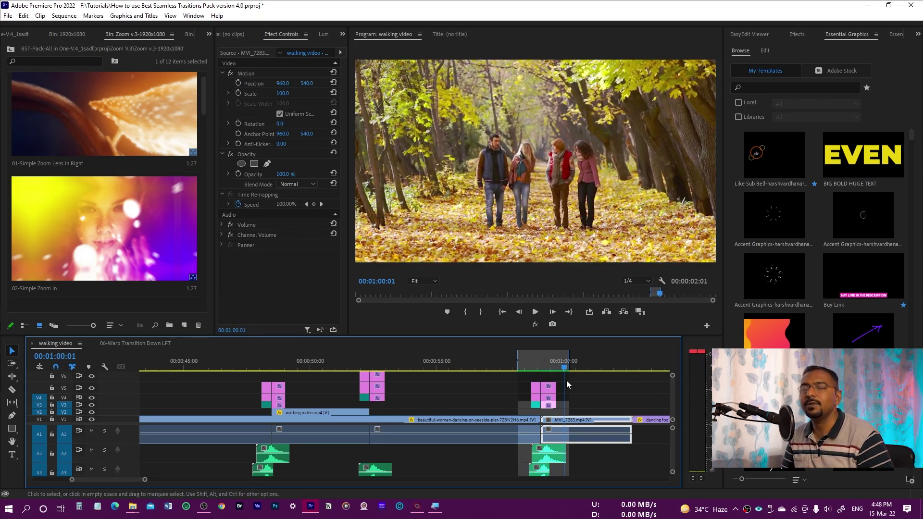